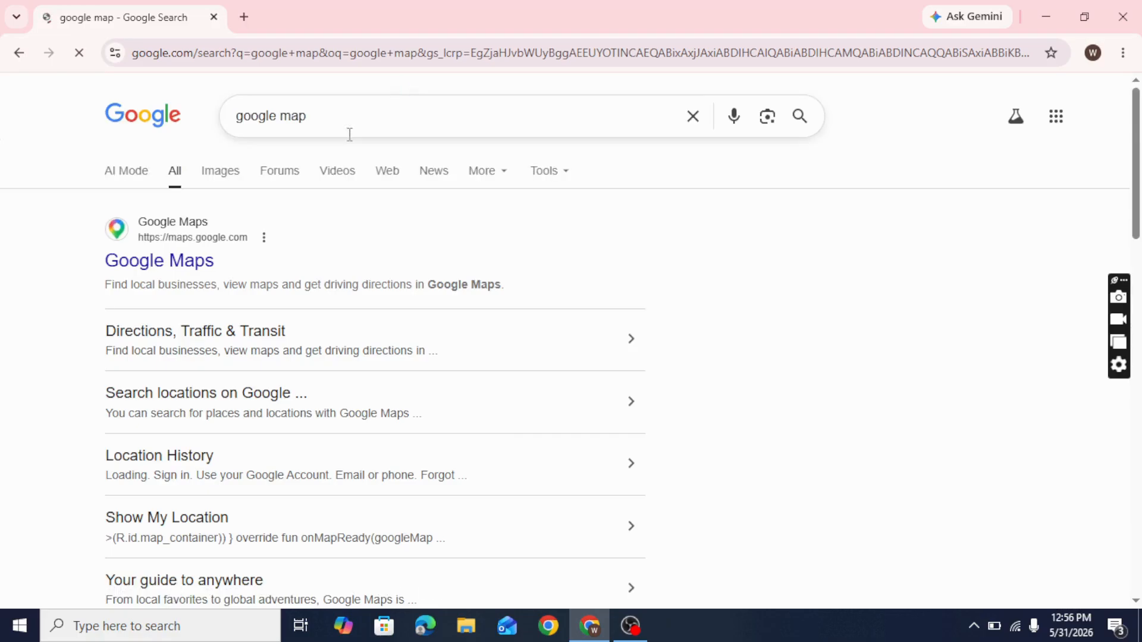
Open Google Maps from the search results and start adding a business to it.
{"action": "left_click", "coordinate": [176, 261]}
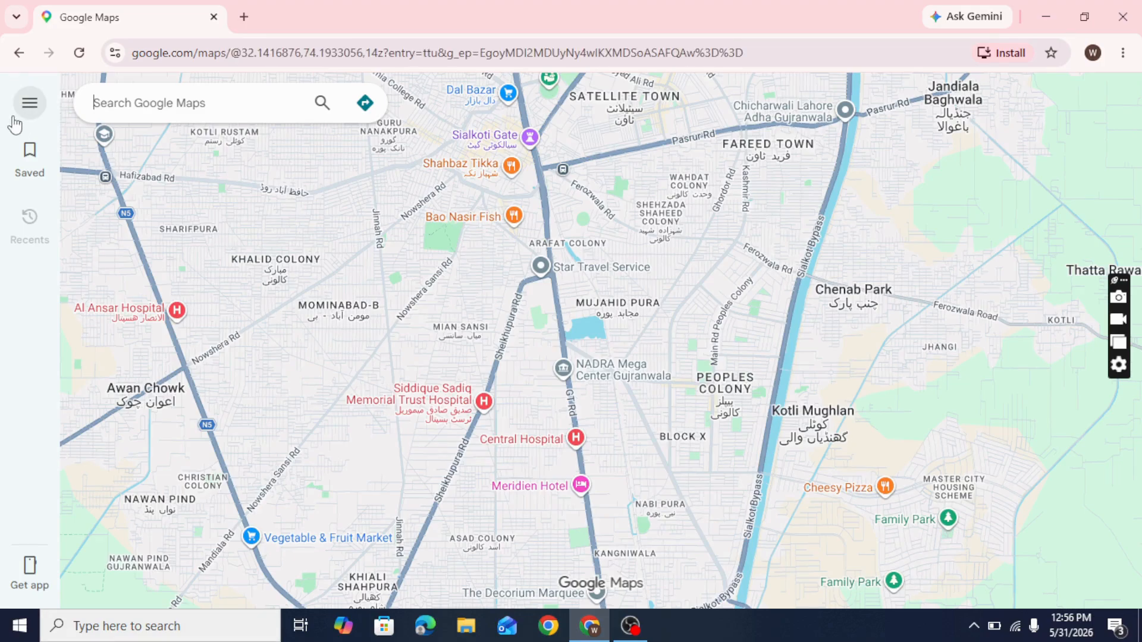
{"action": "left_click", "coordinate": [28, 105]}
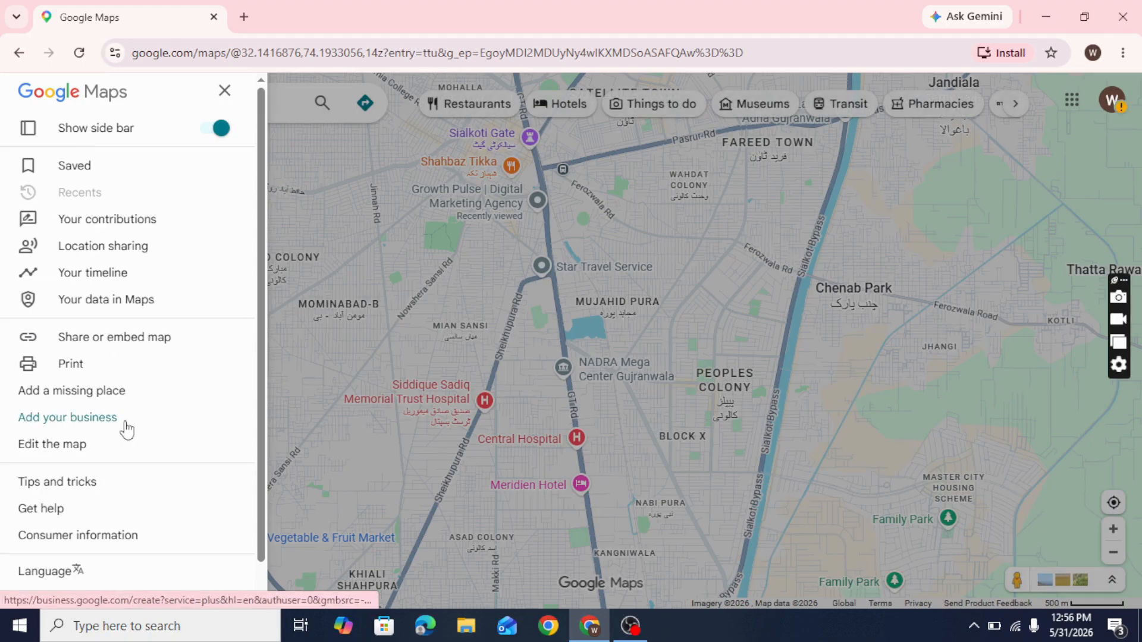
{"action": "left_click", "coordinate": [84, 419]}
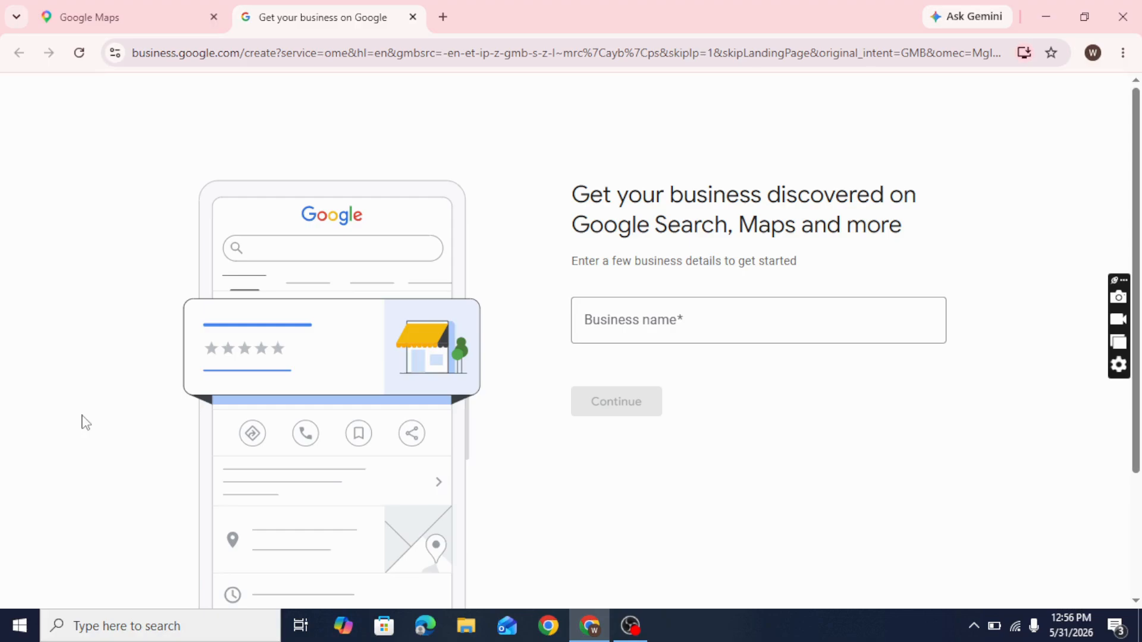
Create a new business named Elvono Clothing and continue to the business type.
{"action": "left_click", "coordinate": [661, 321]}
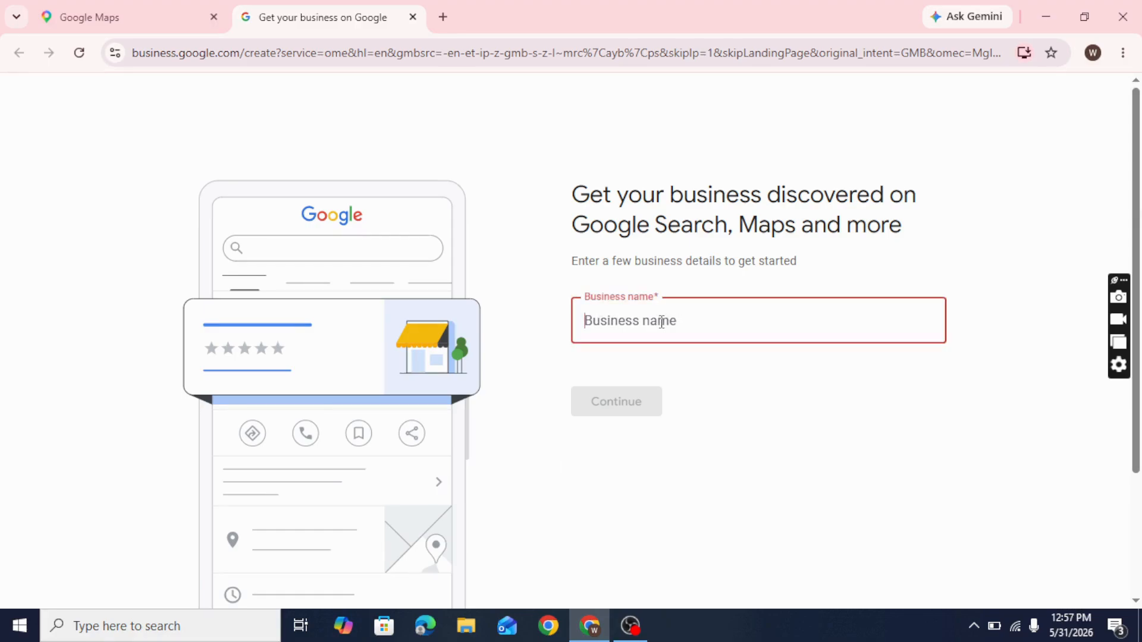
{"action": "type", "text": "Elv"}
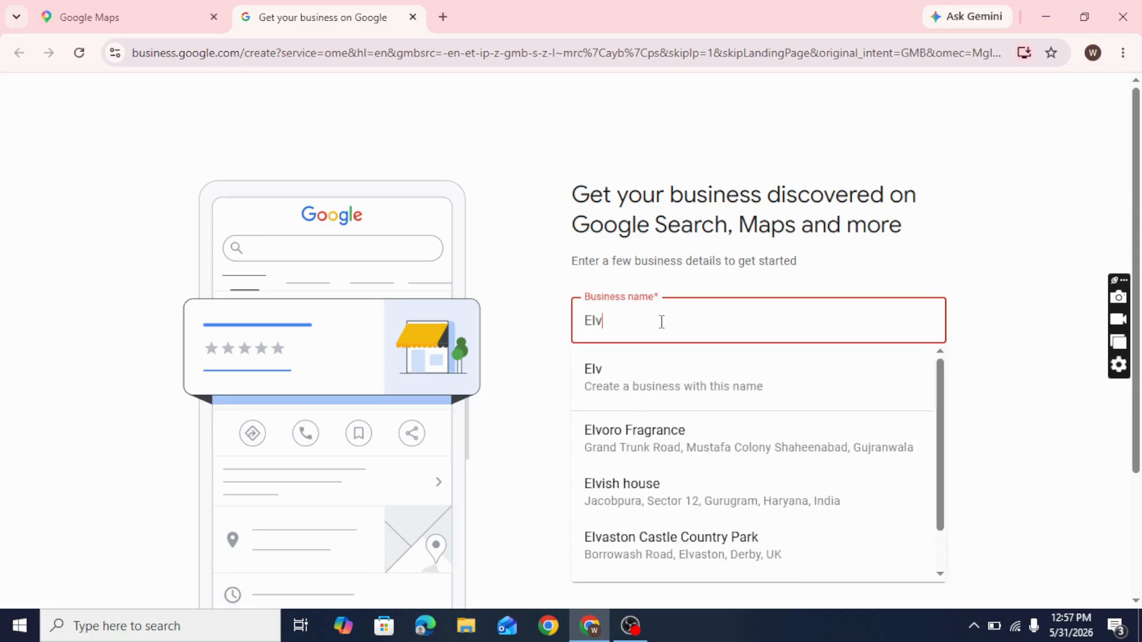
{"action": "type", "text": "ono C"}
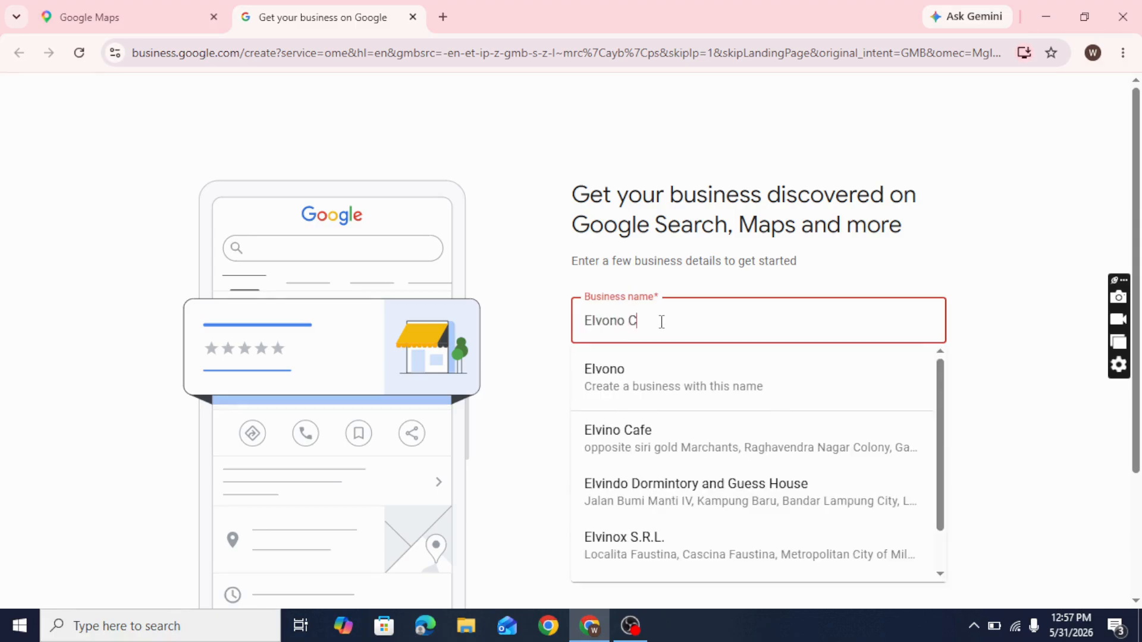
{"action": "type", "text": "lothin"}
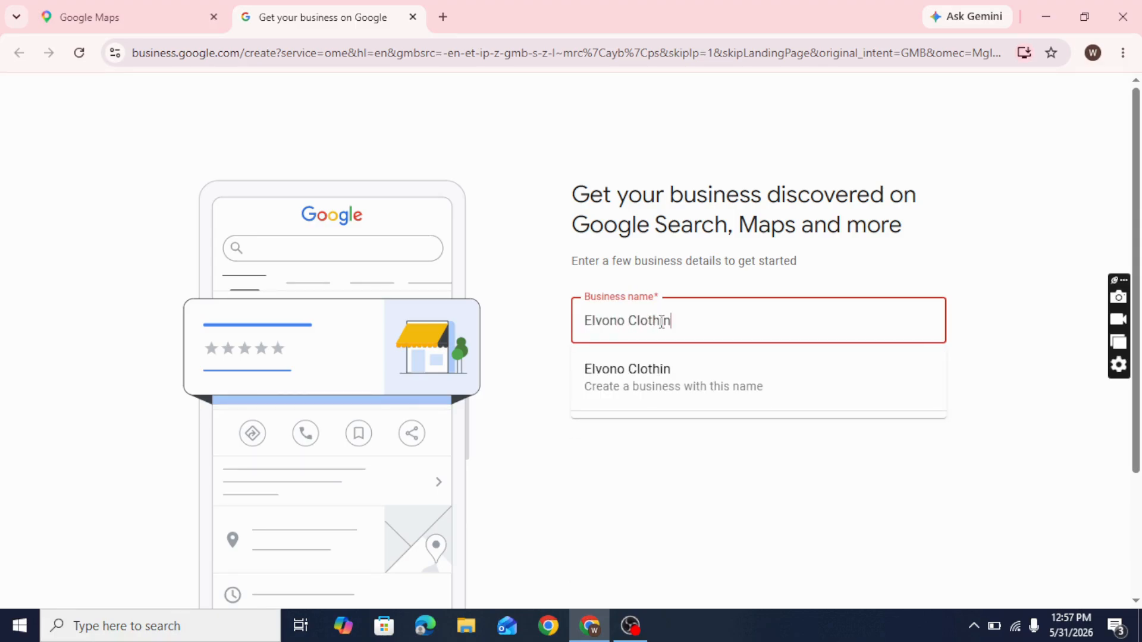
{"action": "type", "text": "g"}
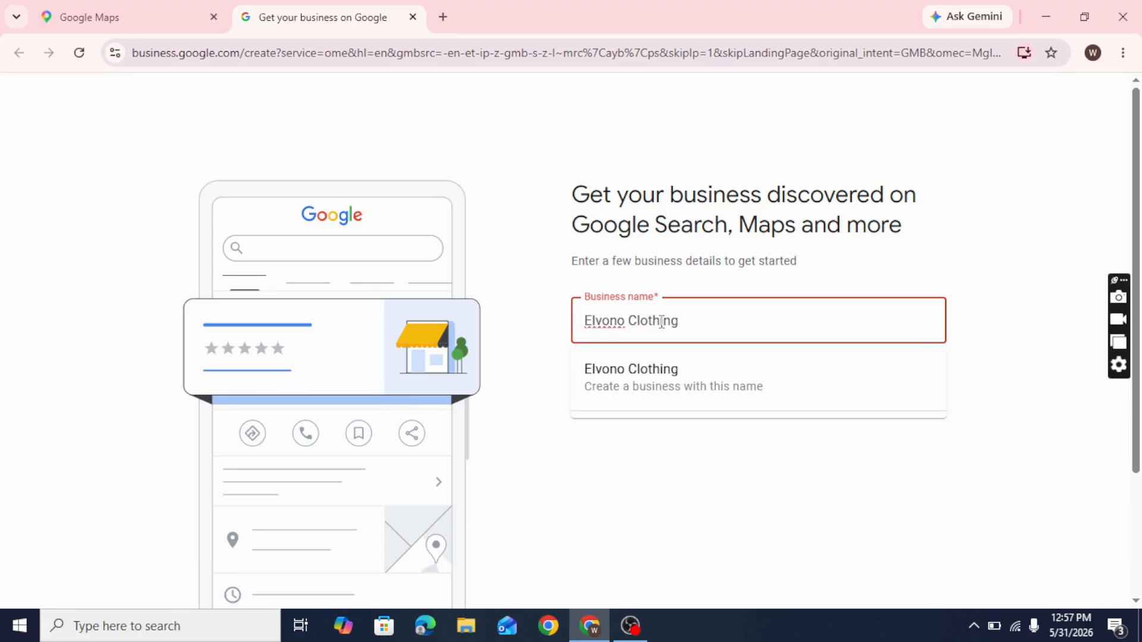
{"action": "left_click", "coordinate": [746, 387]}
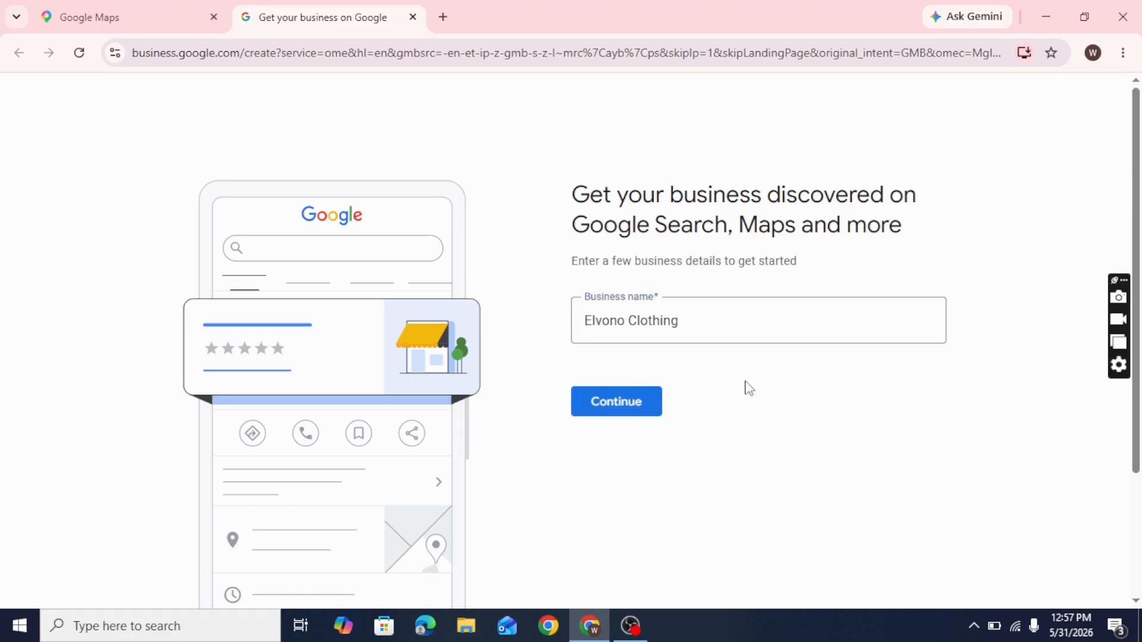
{"action": "left_click", "coordinate": [639, 408]}
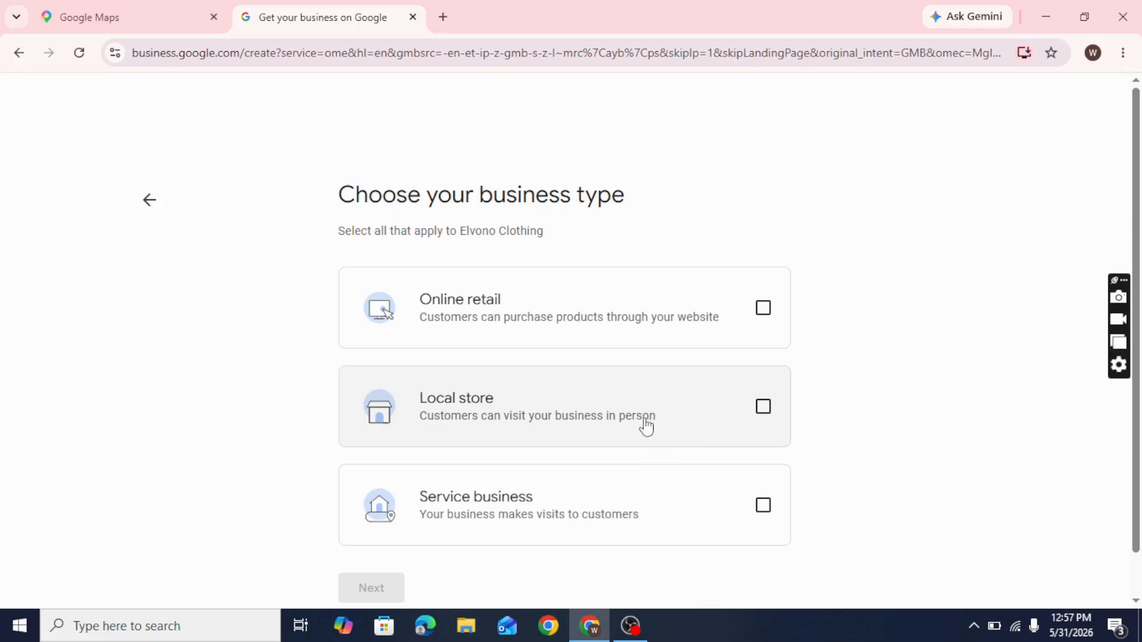
Choose Local store as the business type and Clothing store as the business category.
{"action": "left_click", "coordinate": [766, 408]}
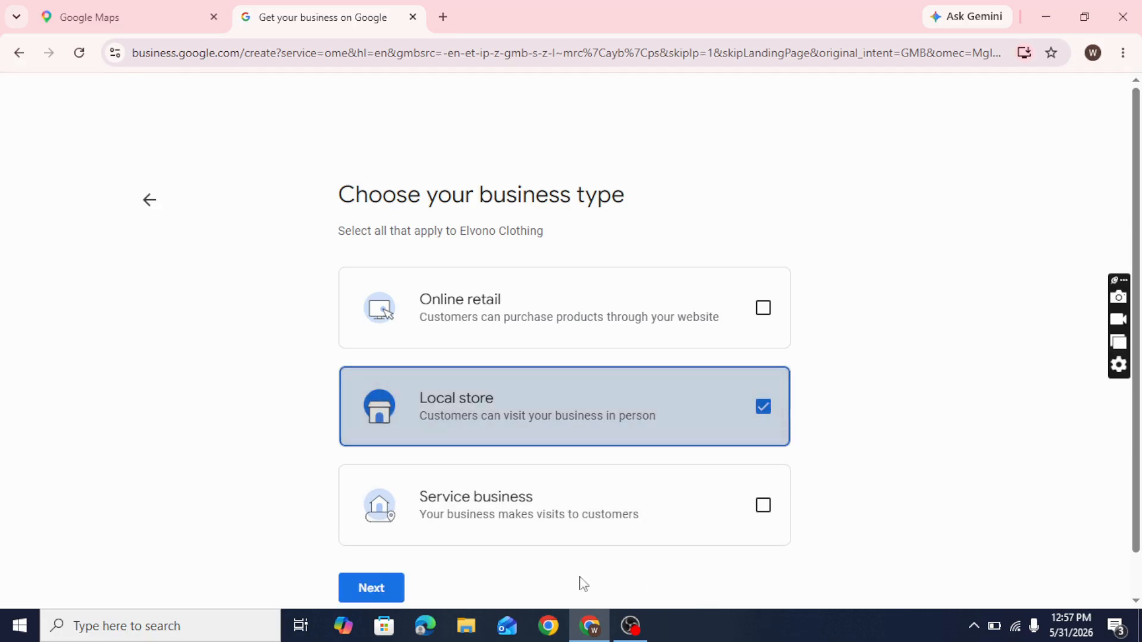
{"action": "left_click", "coordinate": [384, 586]}
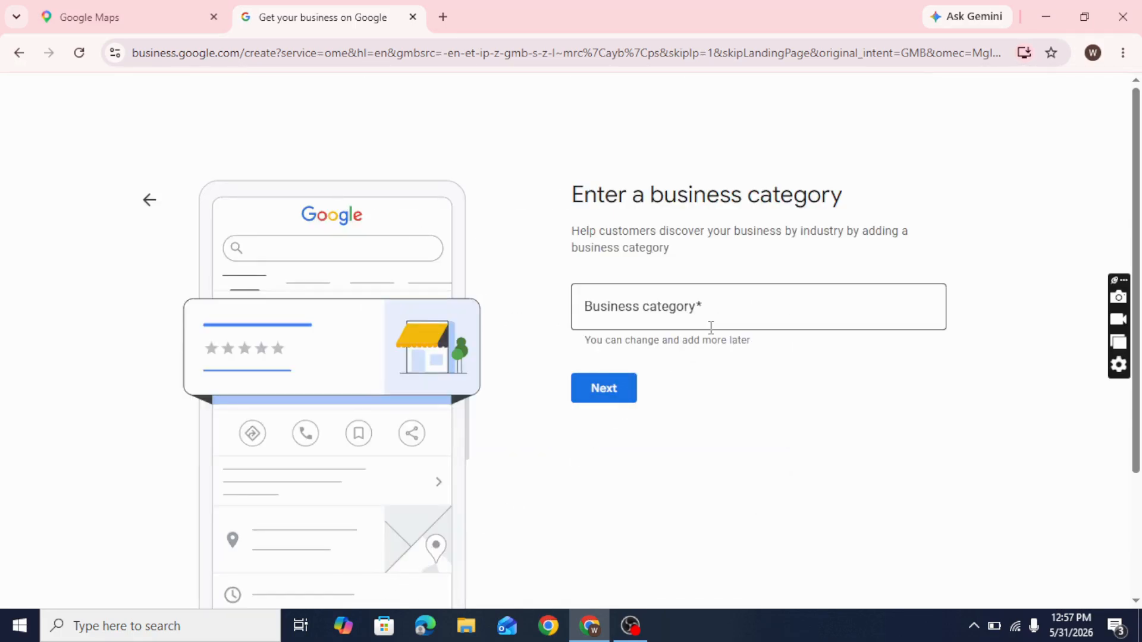
{"action": "left_click", "coordinate": [730, 296]}
{"action": "type", "text": "cloth"}
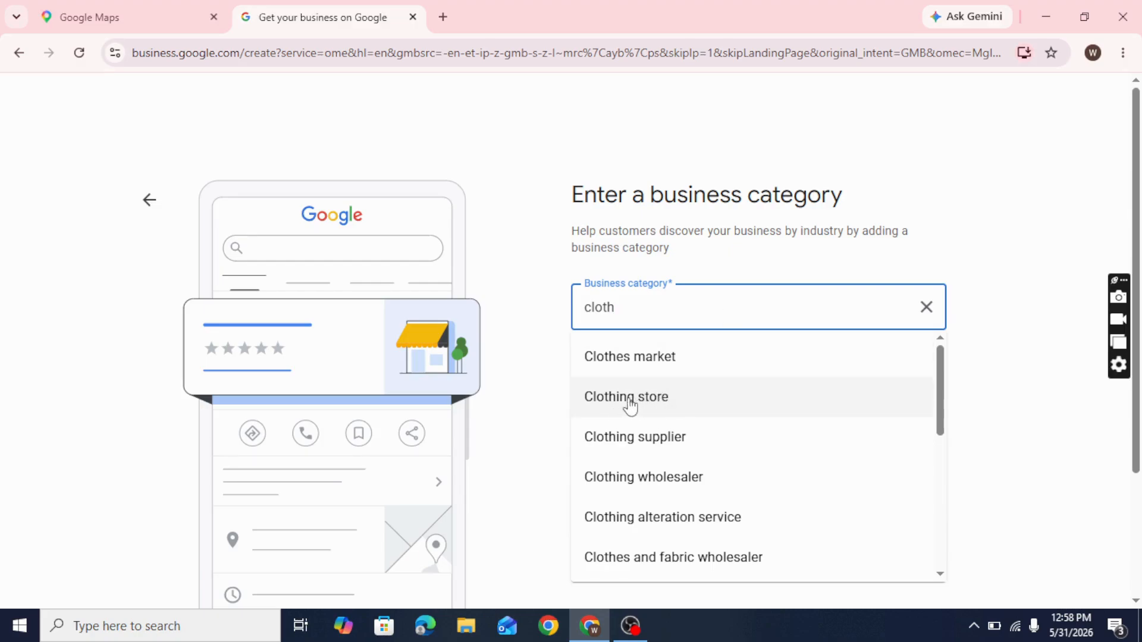
{"action": "left_click", "coordinate": [648, 397]}
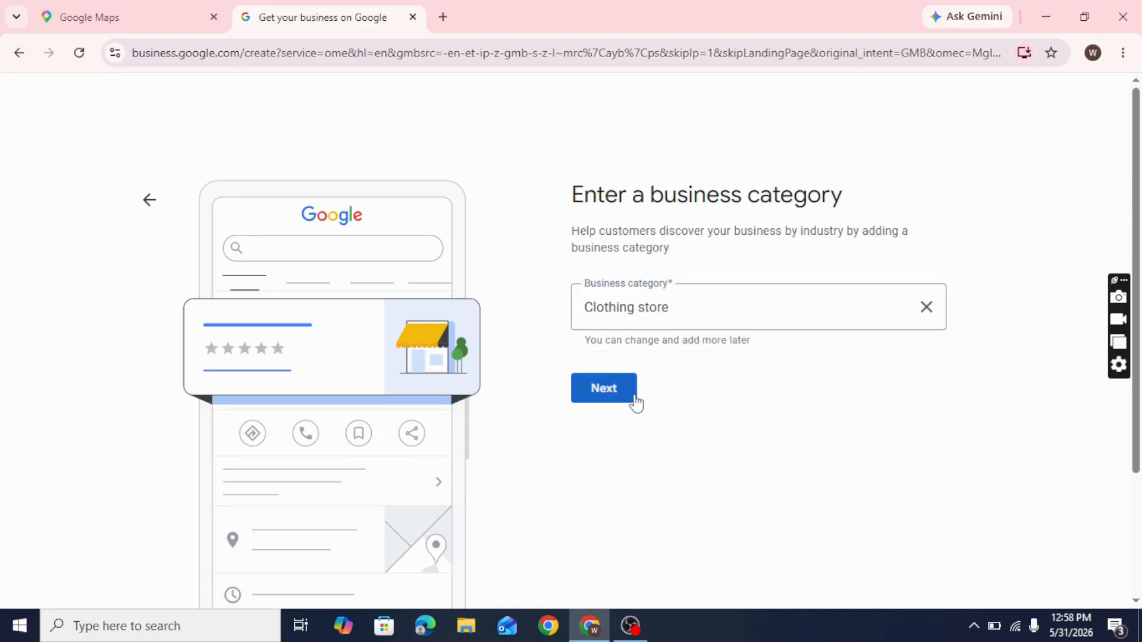
{"action": "left_click", "coordinate": [610, 390]}
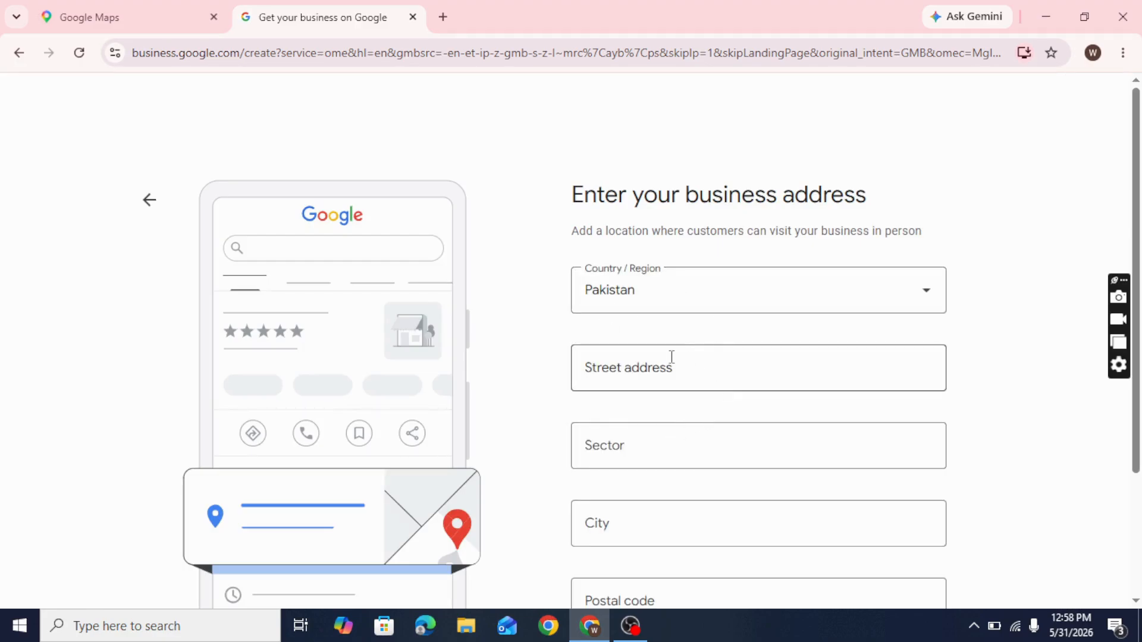
Fill in the business's street address, city and postal code, leaving the sector empty, and submit the address.
{"action": "scroll", "coordinate": [707, 434], "scroll_direction": "down", "scroll_amount": 1}
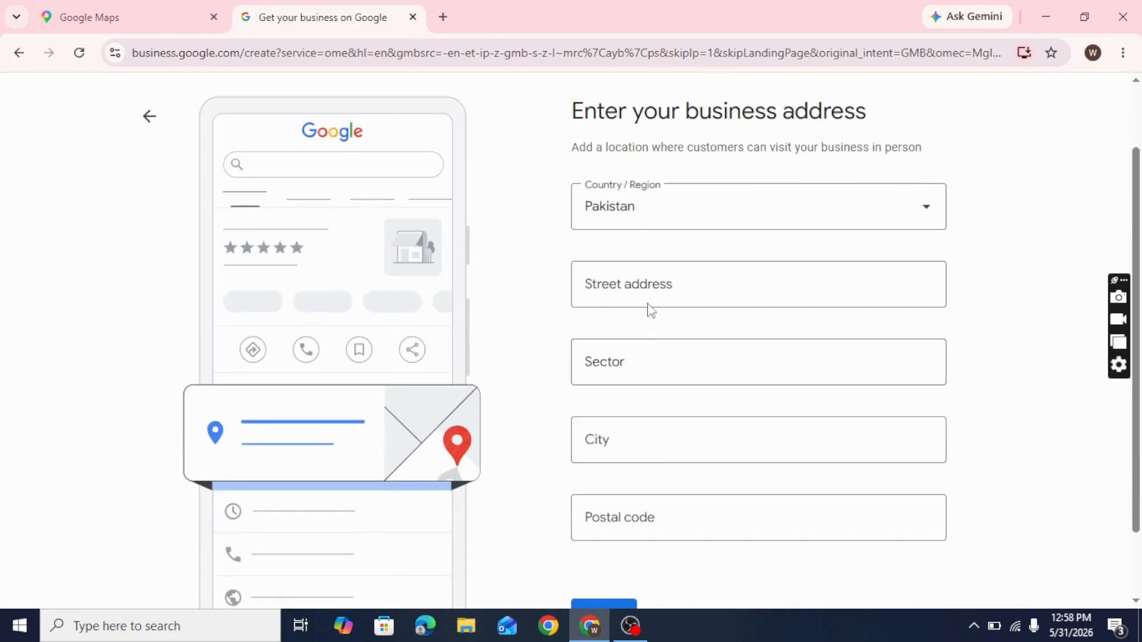
{"action": "left_click", "coordinate": [648, 280]}
{"action": "type", "text": "Main Gt road"}
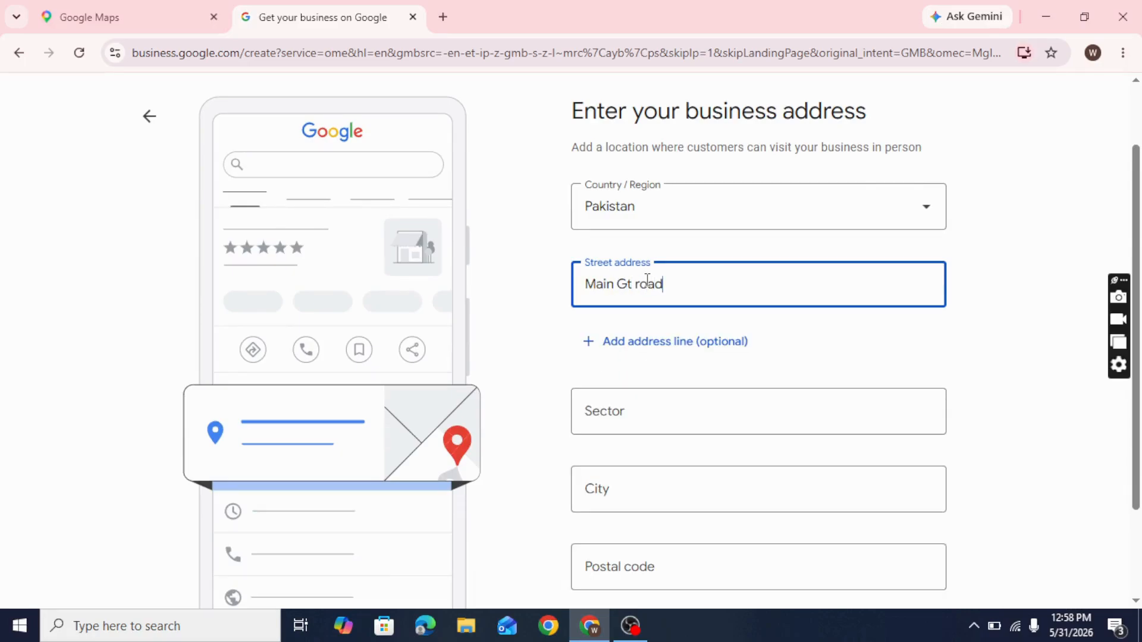
{"action": "scroll", "coordinate": [690, 375], "scroll_direction": "down", "scroll_amount": 2}
{"action": "left_click", "coordinate": [662, 360]}
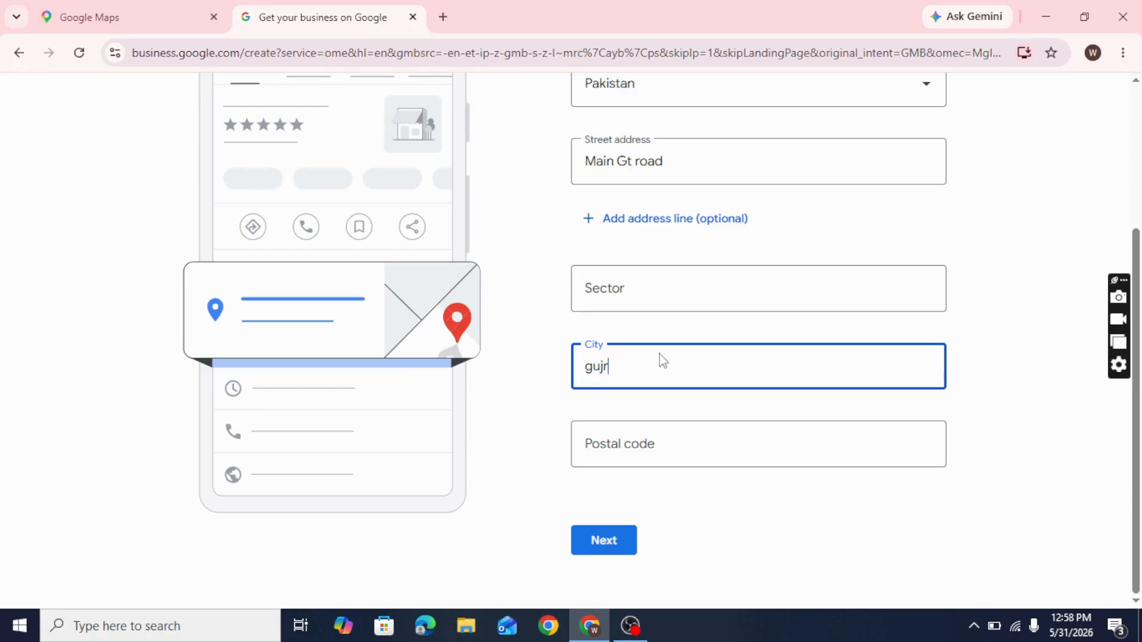
{"action": "type", "text": "gujranwala"}
{"action": "left_click", "coordinate": [676, 451]}
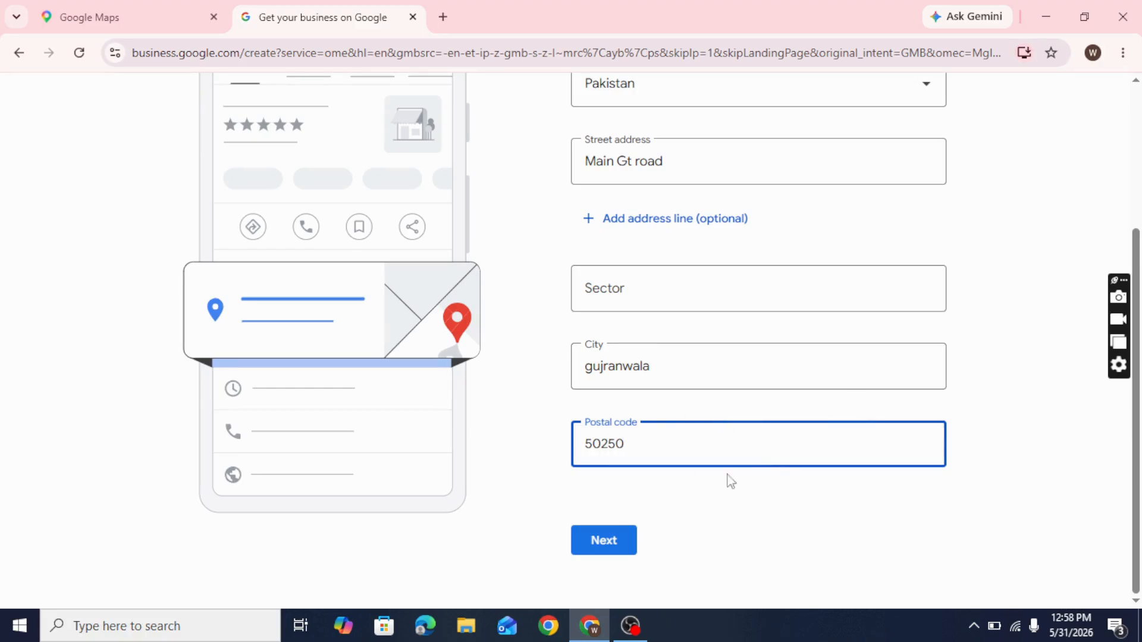
{"action": "left_click", "coordinate": [605, 544]}
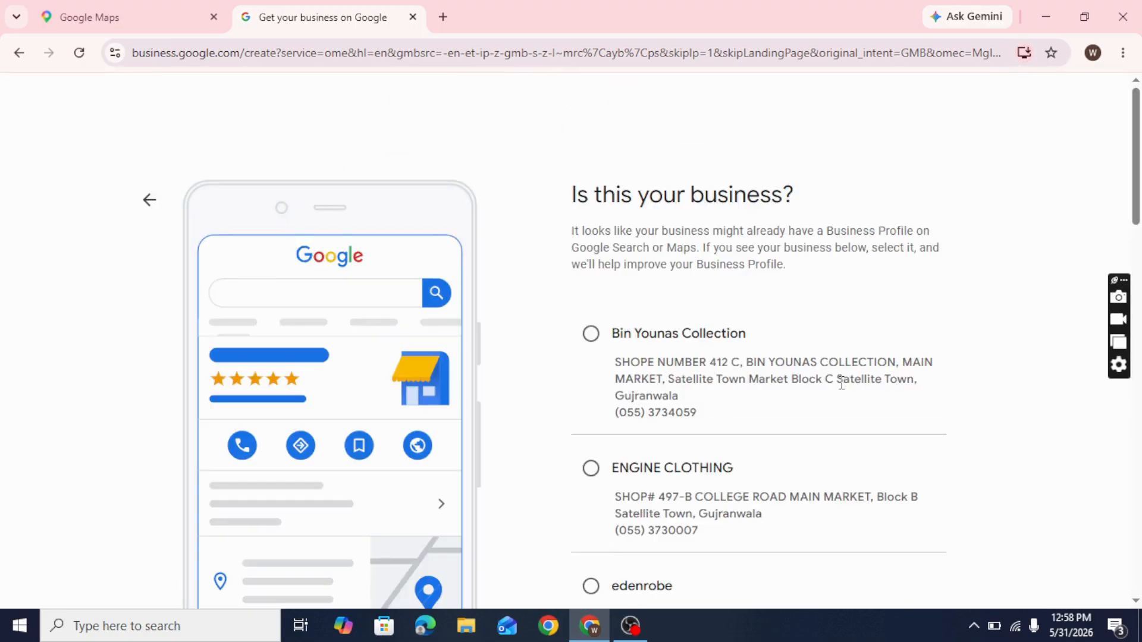
Answer None of these for the suggested existing businesses and continue.
{"action": "scroll", "coordinate": [832, 392], "scroll_direction": "down", "scroll_amount": 3}
{"action": "scroll", "coordinate": [828, 346], "scroll_direction": "down", "scroll_amount": 2}
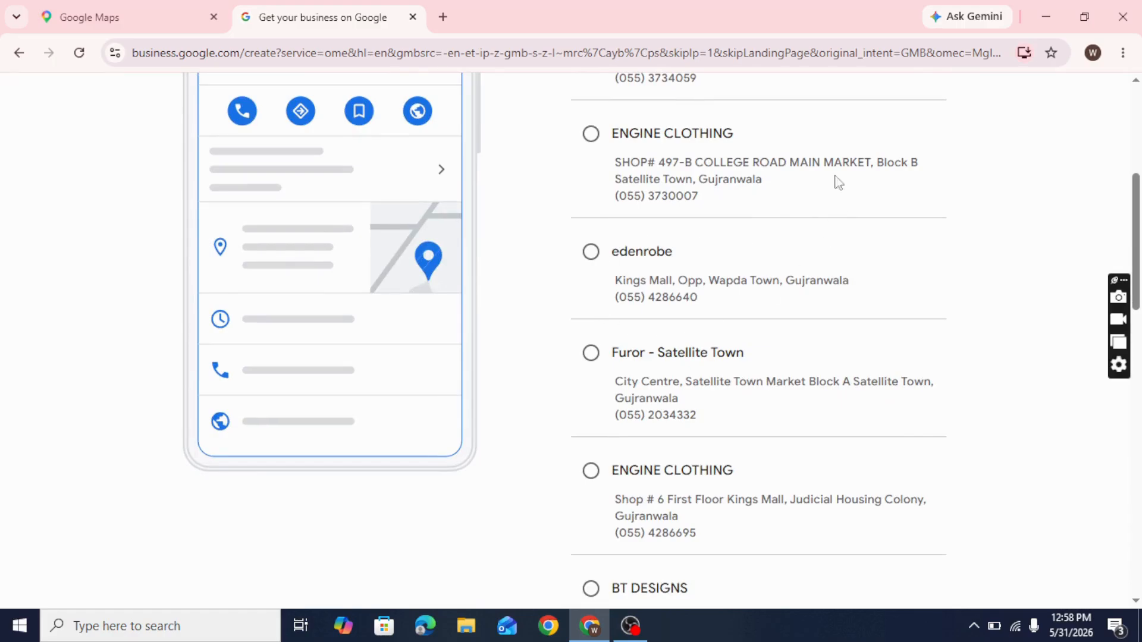
{"action": "scroll", "coordinate": [765, 272], "scroll_direction": "down", "scroll_amount": 12}
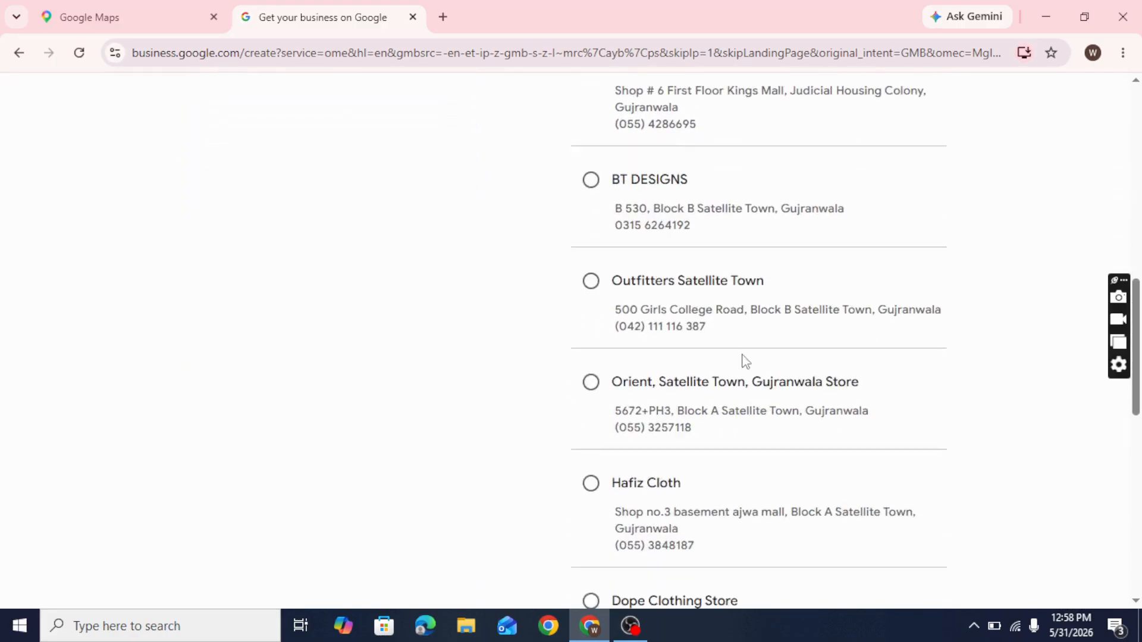
{"action": "scroll", "coordinate": [697, 376], "scroll_direction": "down", "scroll_amount": 6}
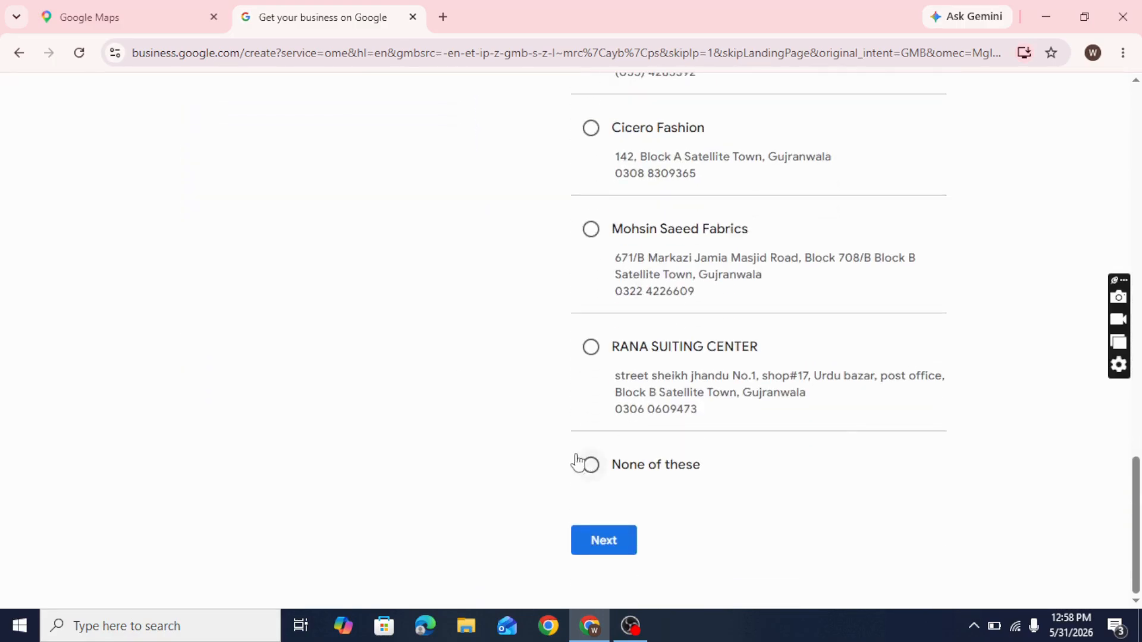
{"action": "left_click", "coordinate": [653, 465]}
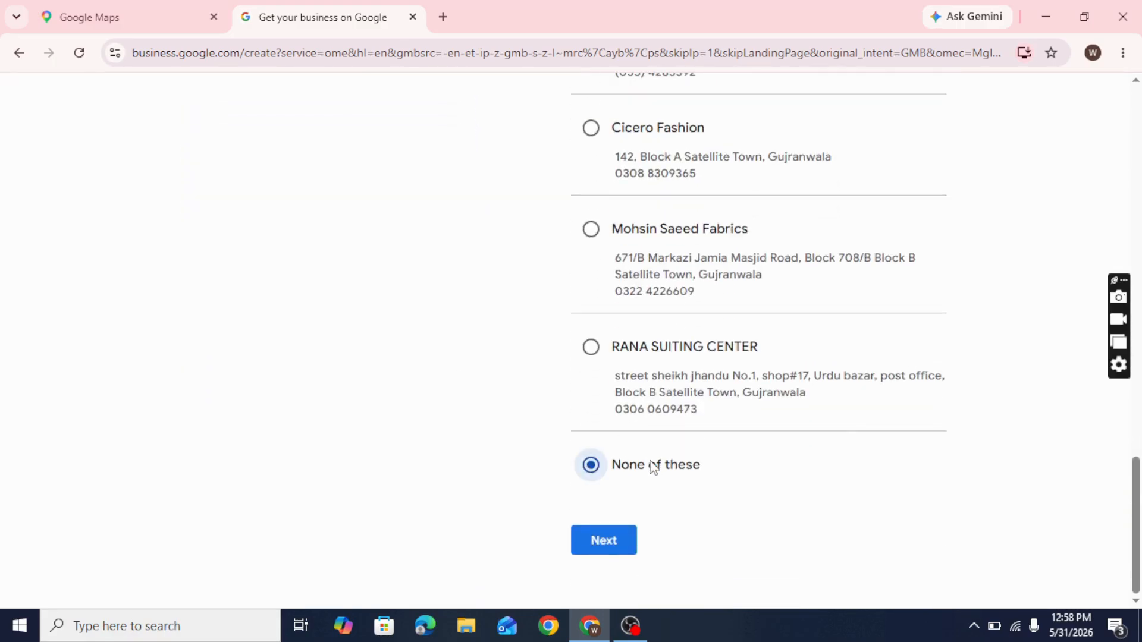
{"action": "left_click", "coordinate": [626, 538]}
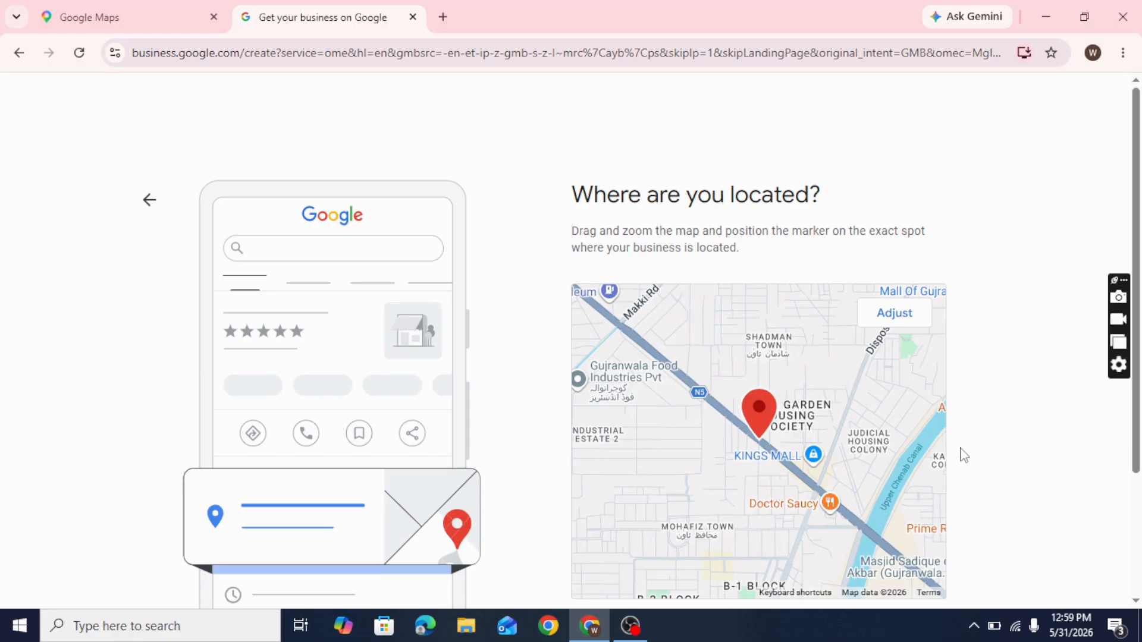
Accept the marker's proposed map location and continue past the contact details without filling them in.
{"action": "scroll", "coordinate": [960, 456], "scroll_direction": "down", "scroll_amount": 1}
{"action": "left_click", "coordinate": [616, 577]}
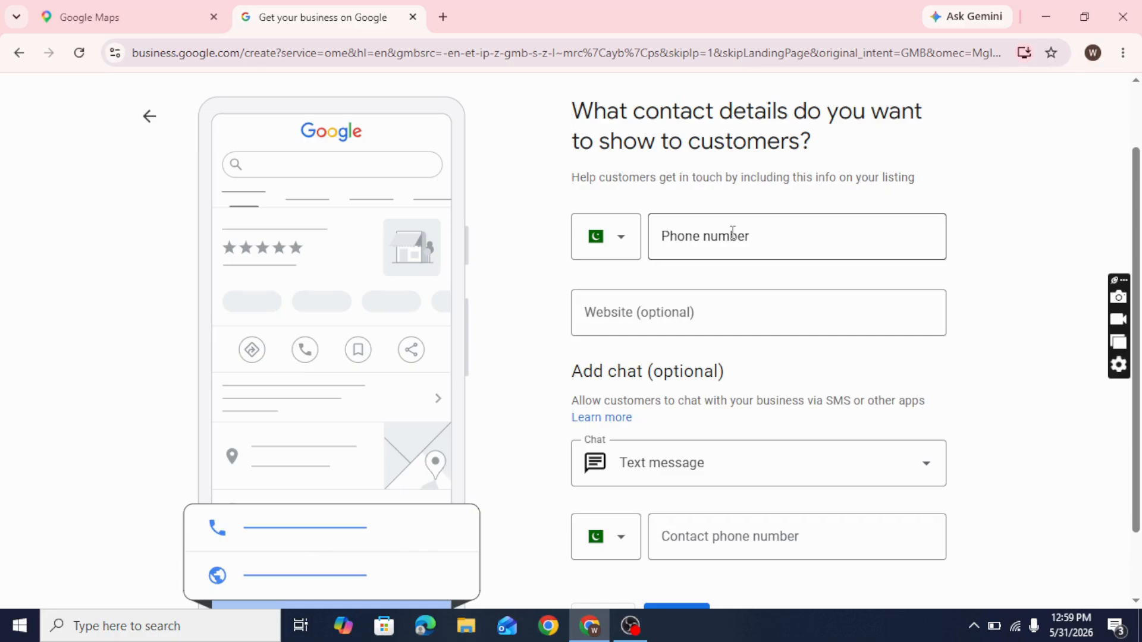
{"action": "scroll", "coordinate": [745, 274], "scroll_direction": "down", "scroll_amount": 1}
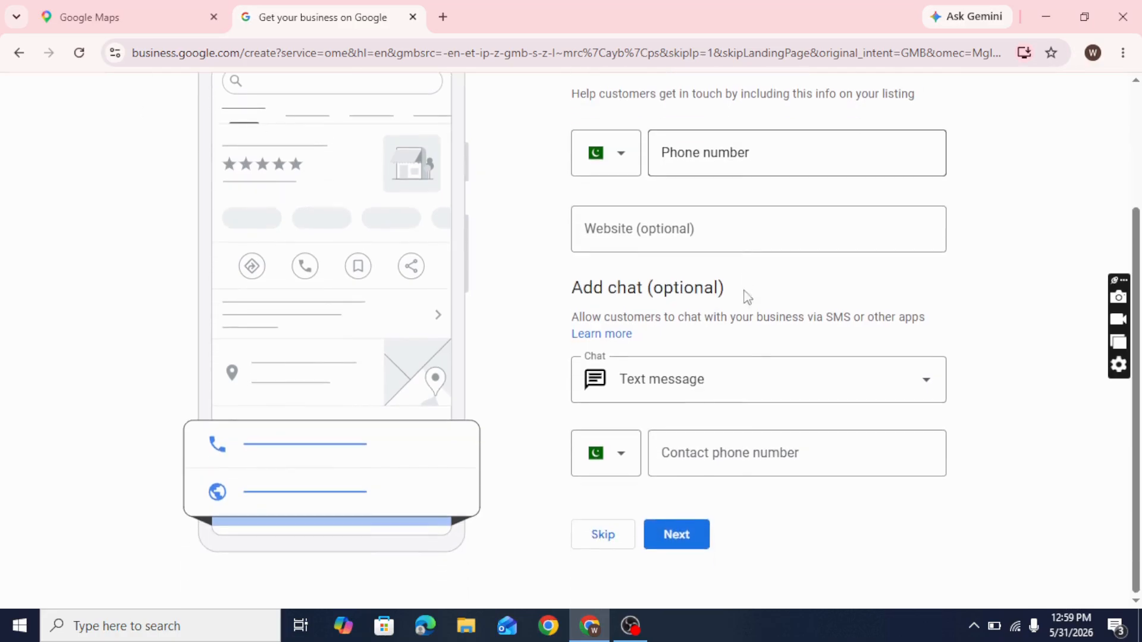
{"action": "left_click", "coordinate": [687, 551]}
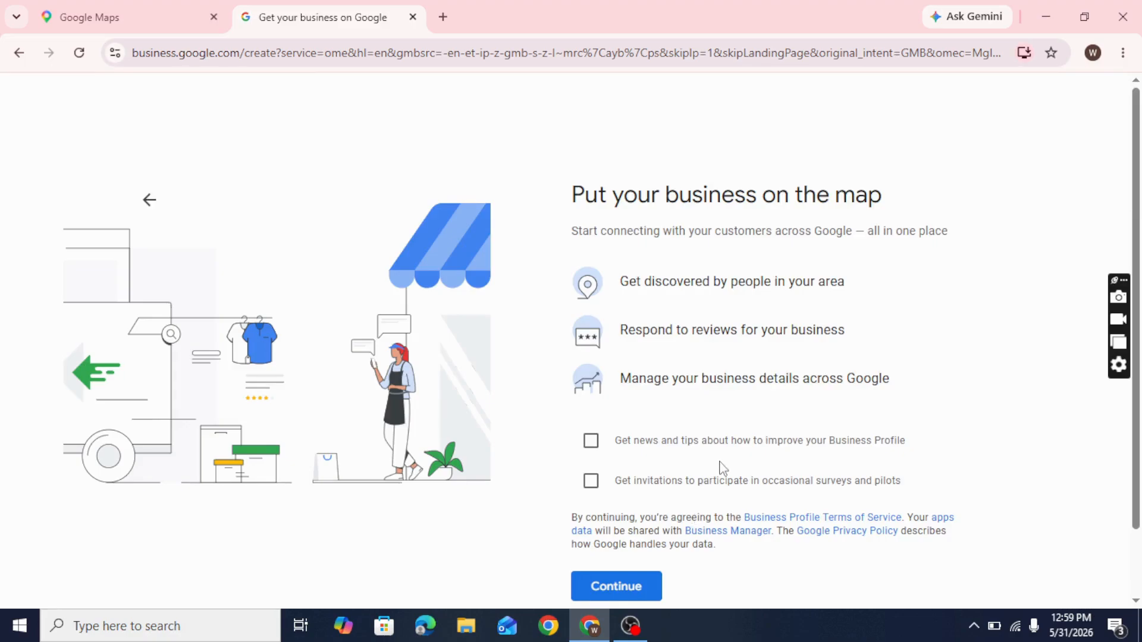
Opt in to news and tips about improving the Business Profile, without survey invitations, and continue.
{"action": "scroll", "coordinate": [722, 468], "scroll_direction": "down", "scroll_amount": 1}
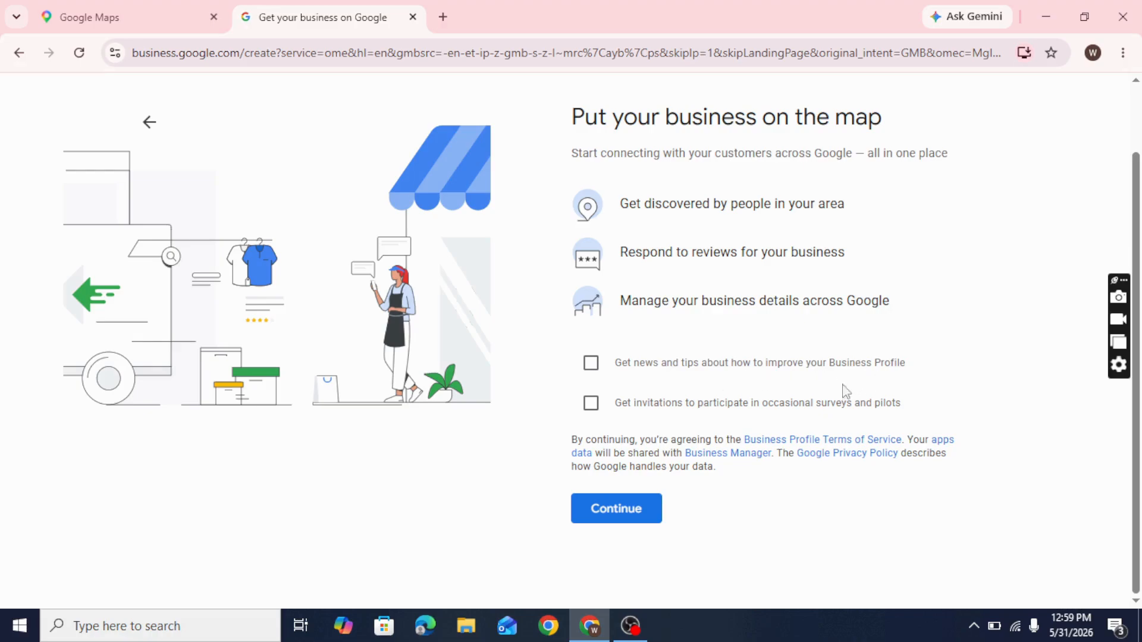
{"action": "left_click", "coordinate": [600, 373]}
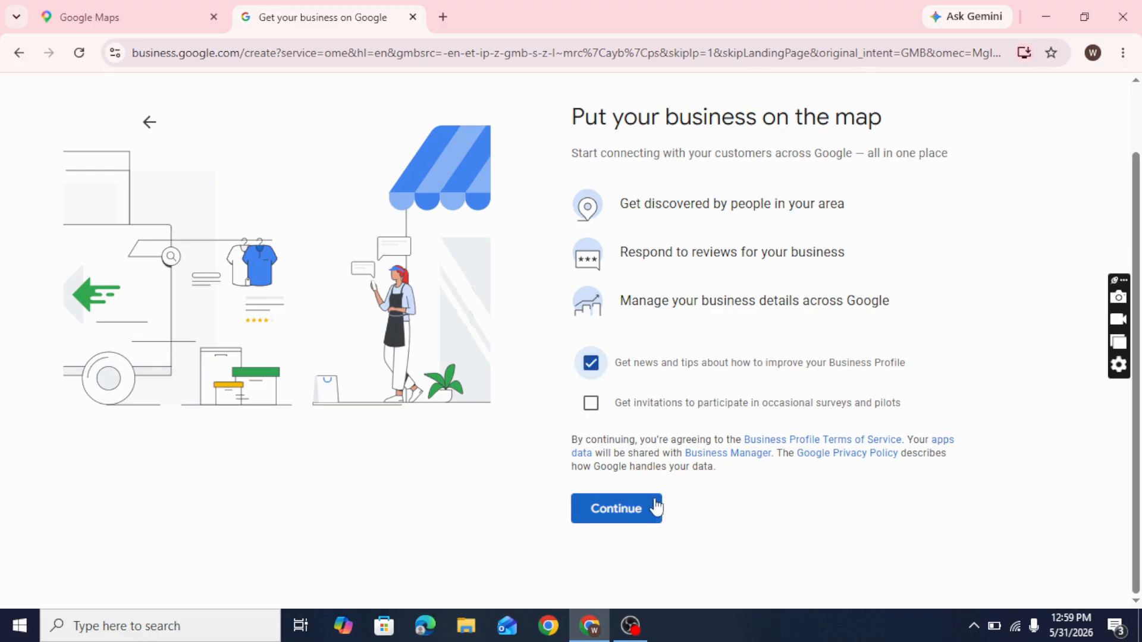
{"action": "left_click", "coordinate": [635, 510]}
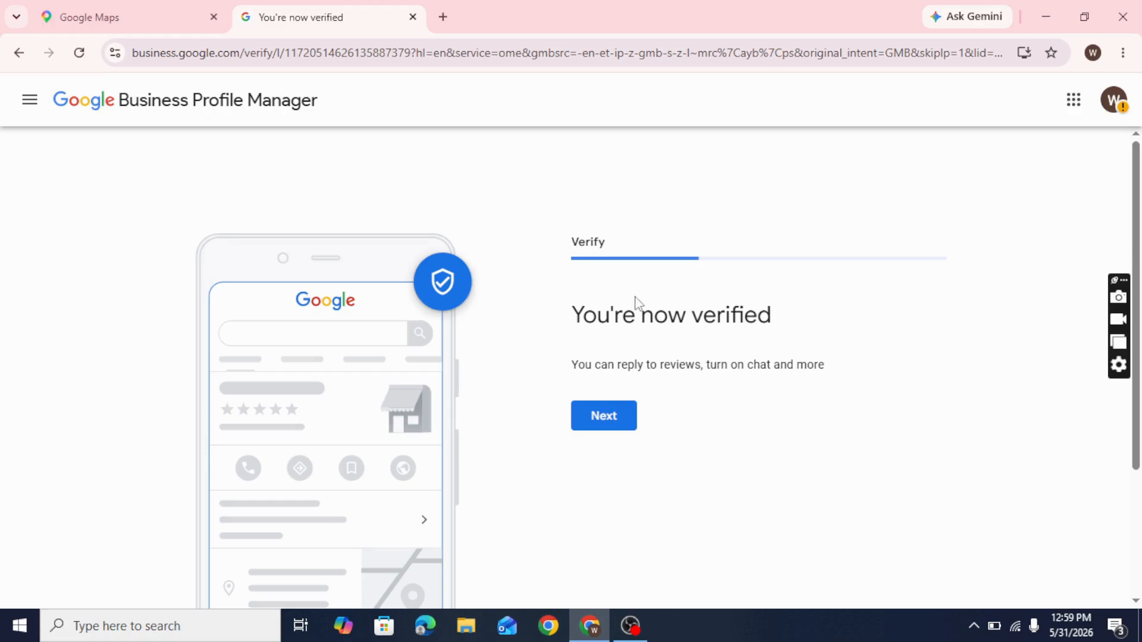
Proceed from verification to the business hours and set Sunday as open 24 hours.
{"action": "left_click", "coordinate": [613, 412]}
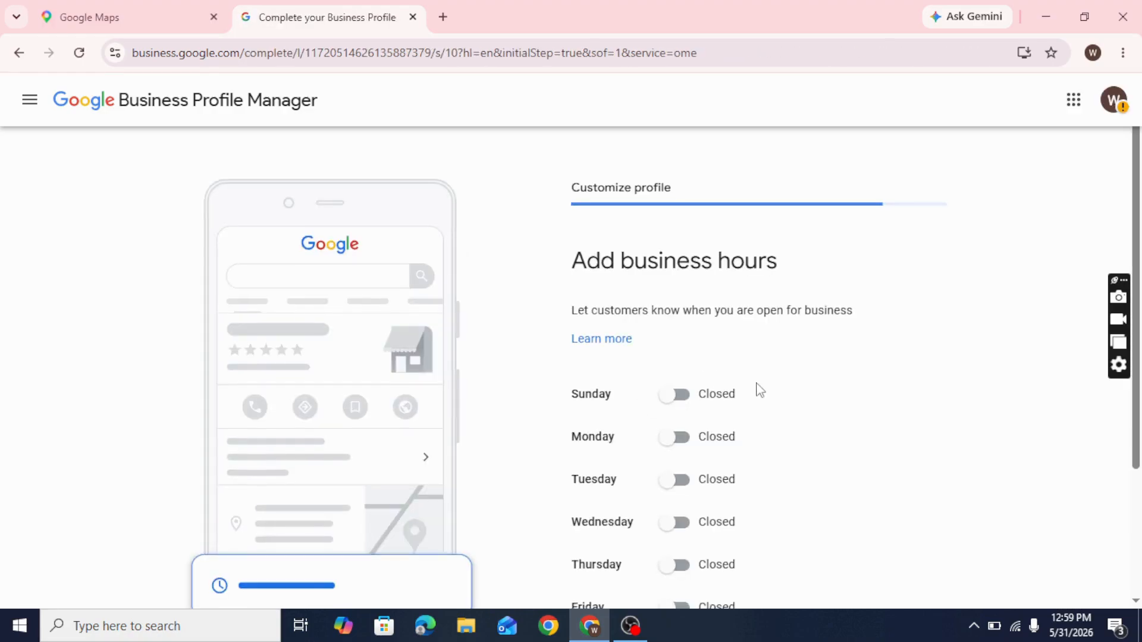
{"action": "scroll", "coordinate": [757, 390], "scroll_direction": "down", "scroll_amount": 3}
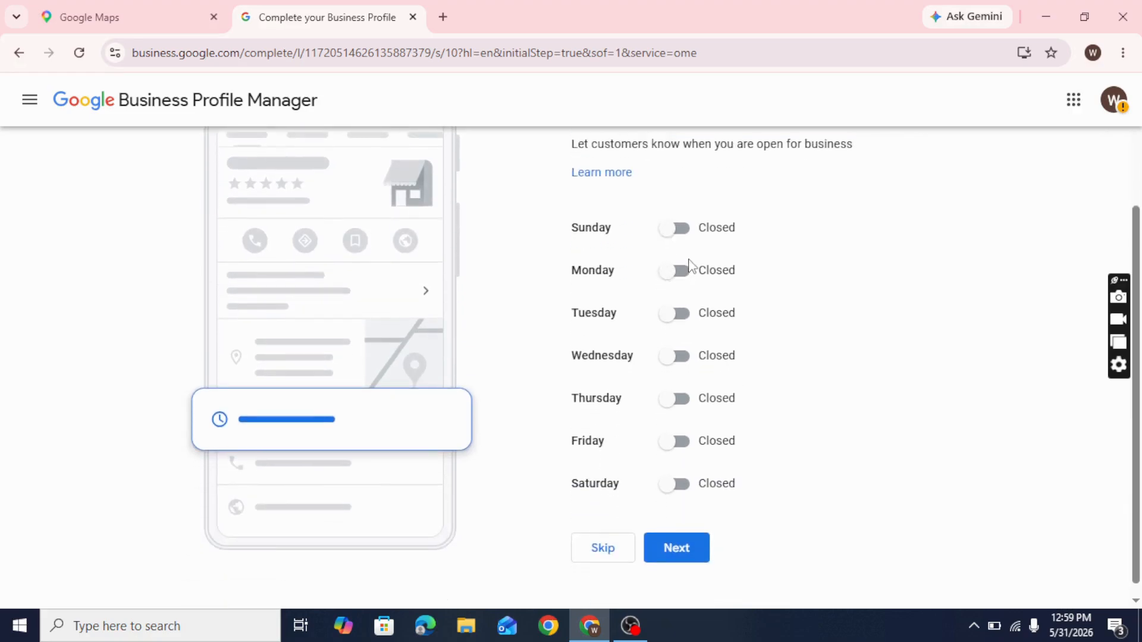
{"action": "left_click", "coordinate": [678, 230]}
{"action": "left_click", "coordinate": [620, 252]}
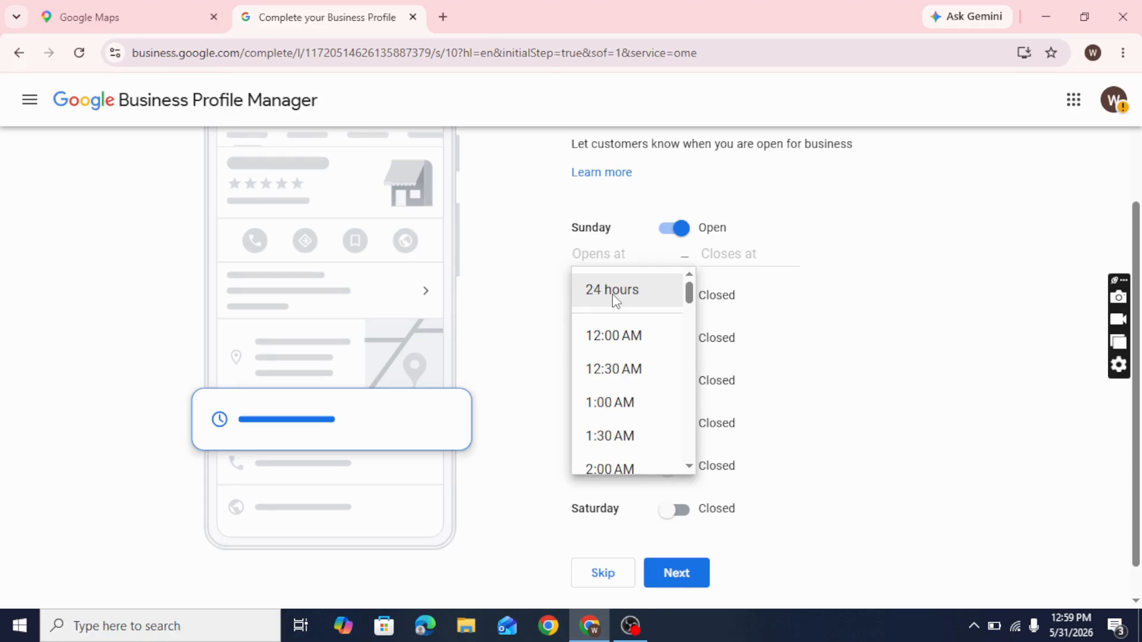
{"action": "left_click", "coordinate": [615, 296]}
Set Monday and Tuesday as open 24 hours in the business hours.
{"action": "left_click", "coordinate": [677, 273]}
{"action": "left_click", "coordinate": [634, 296]}
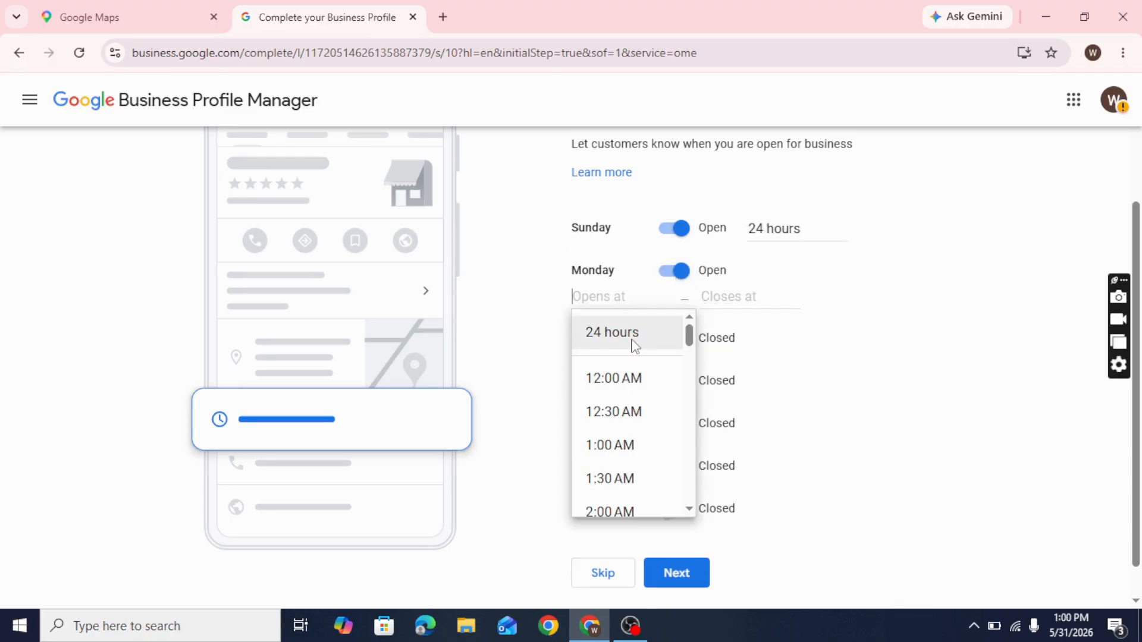
{"action": "left_click", "coordinate": [634, 344]}
{"action": "left_click", "coordinate": [678, 315]}
{"action": "left_click", "coordinate": [635, 336]}
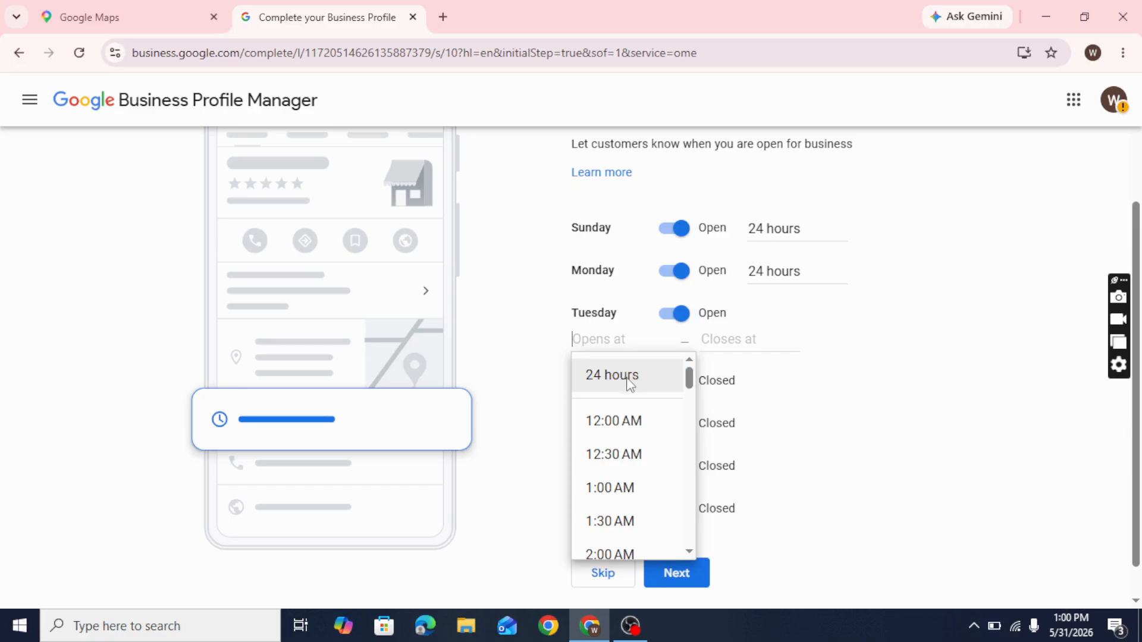
{"action": "left_click", "coordinate": [628, 383]}
Set Wednesday and Thursday as open 24 hours in the business hours.
{"action": "left_click", "coordinate": [678, 357]}
{"action": "left_click", "coordinate": [625, 382]}
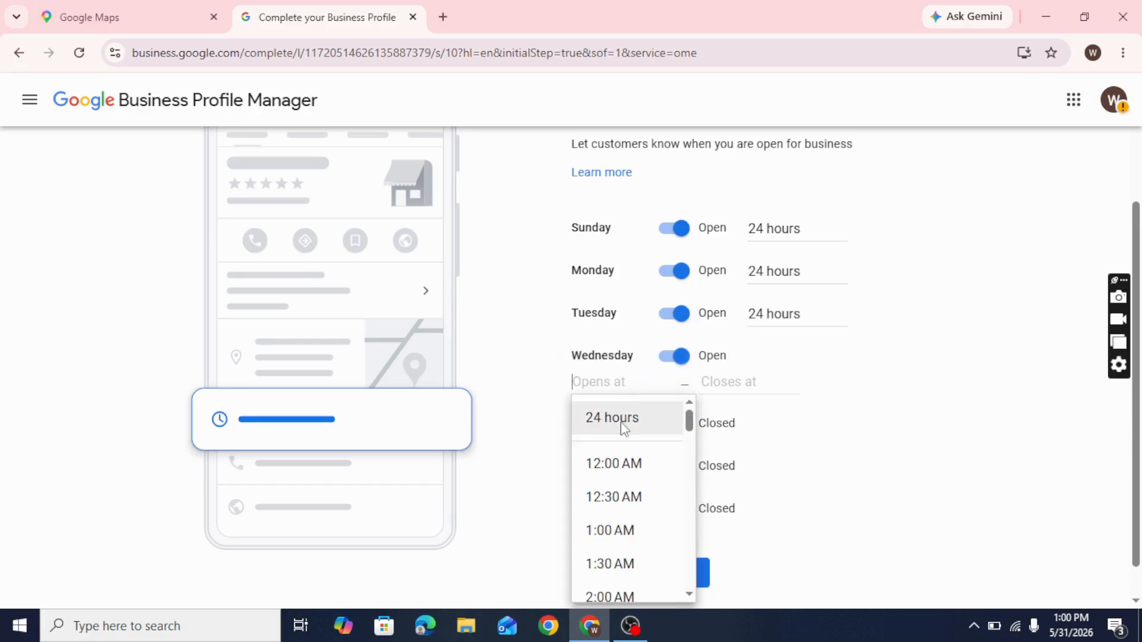
{"action": "left_click", "coordinate": [622, 422]}
{"action": "left_click", "coordinate": [678, 398]}
{"action": "left_click", "coordinate": [642, 426]}
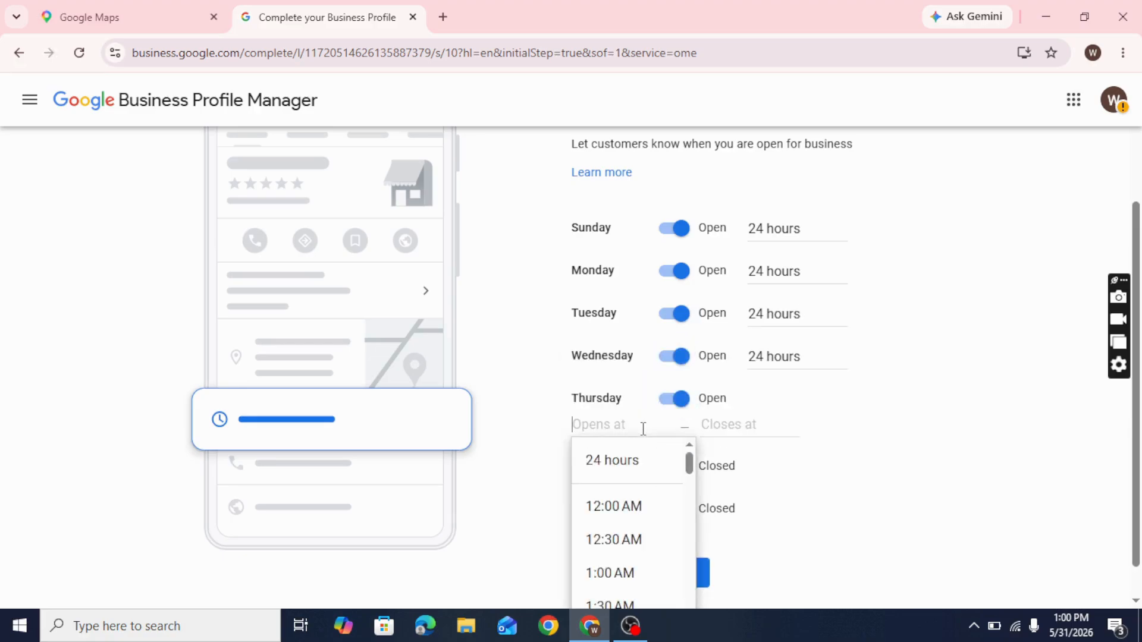
{"action": "left_click", "coordinate": [625, 463]}
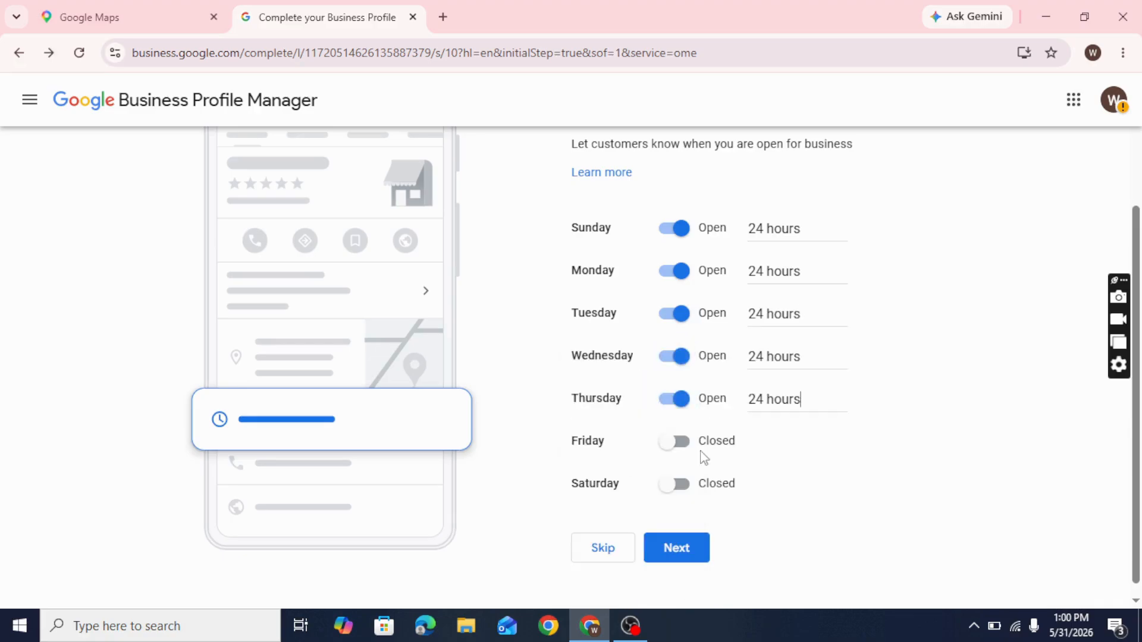
Set Saturday as open 24 hours, leave Friday closed, and continue past the business hours.
{"action": "left_click", "coordinate": [681, 484]}
{"action": "left_click", "coordinate": [602, 503]}
{"action": "left_click", "coordinate": [619, 545]}
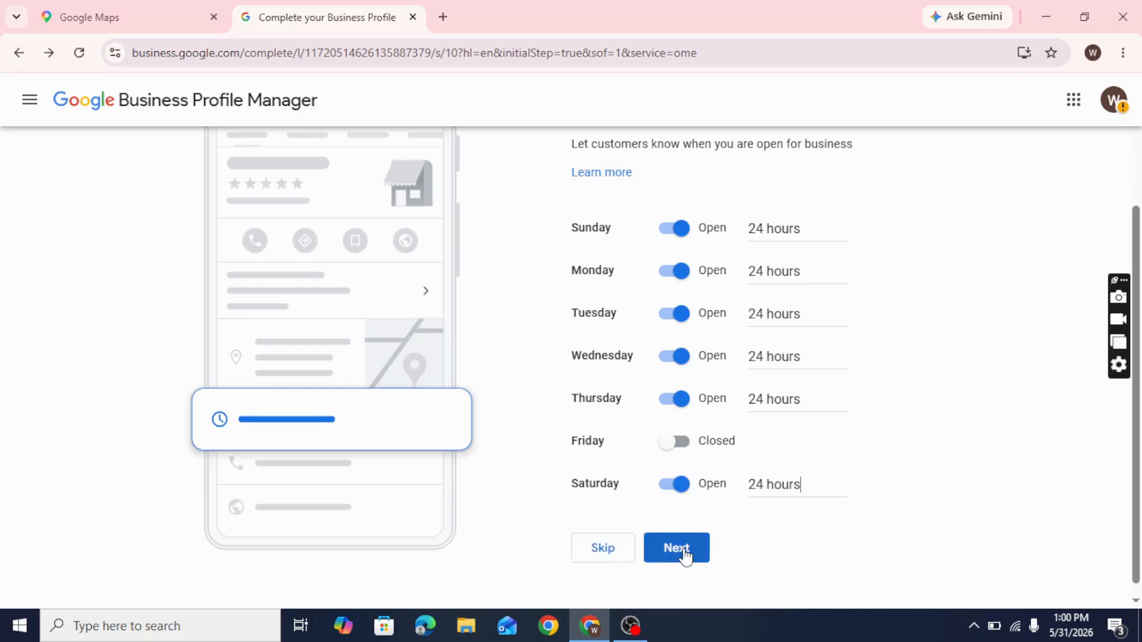
{"action": "left_click", "coordinate": [684, 553]}
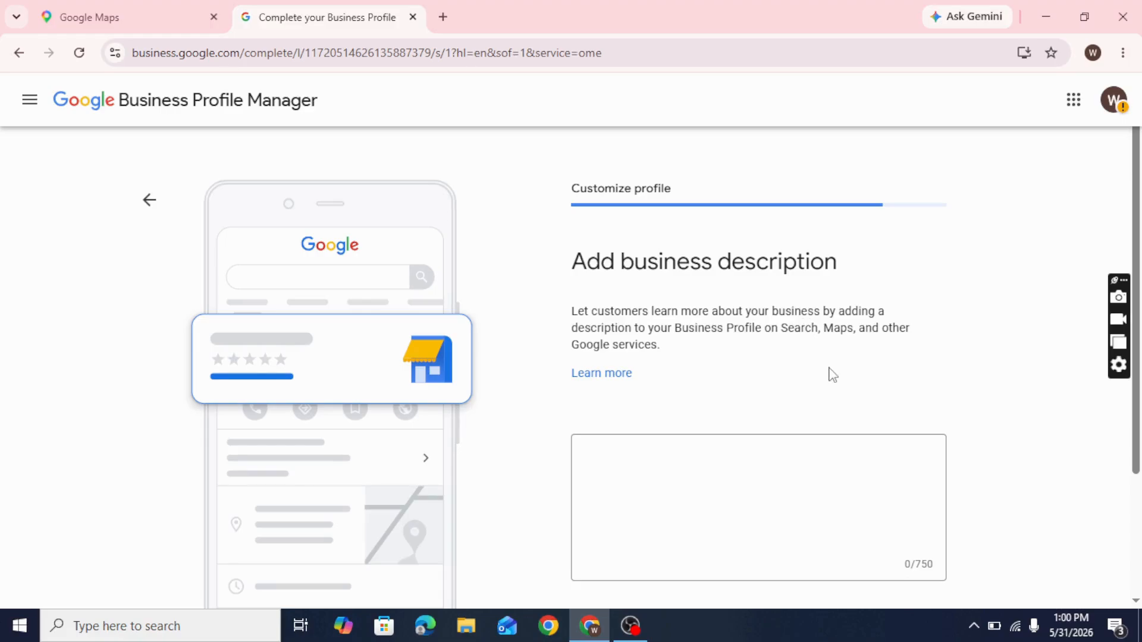
Skip adding a business description and any storefront or store photos.
{"action": "scroll", "coordinate": [831, 373], "scroll_direction": "down", "scroll_amount": 3}
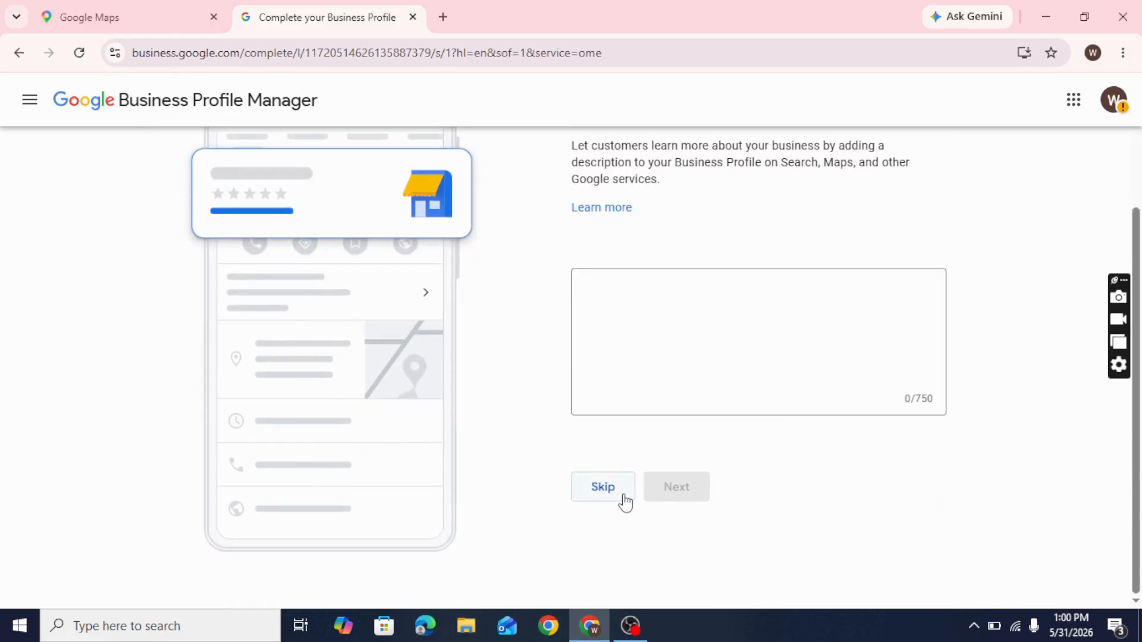
{"action": "left_click", "coordinate": [620, 493]}
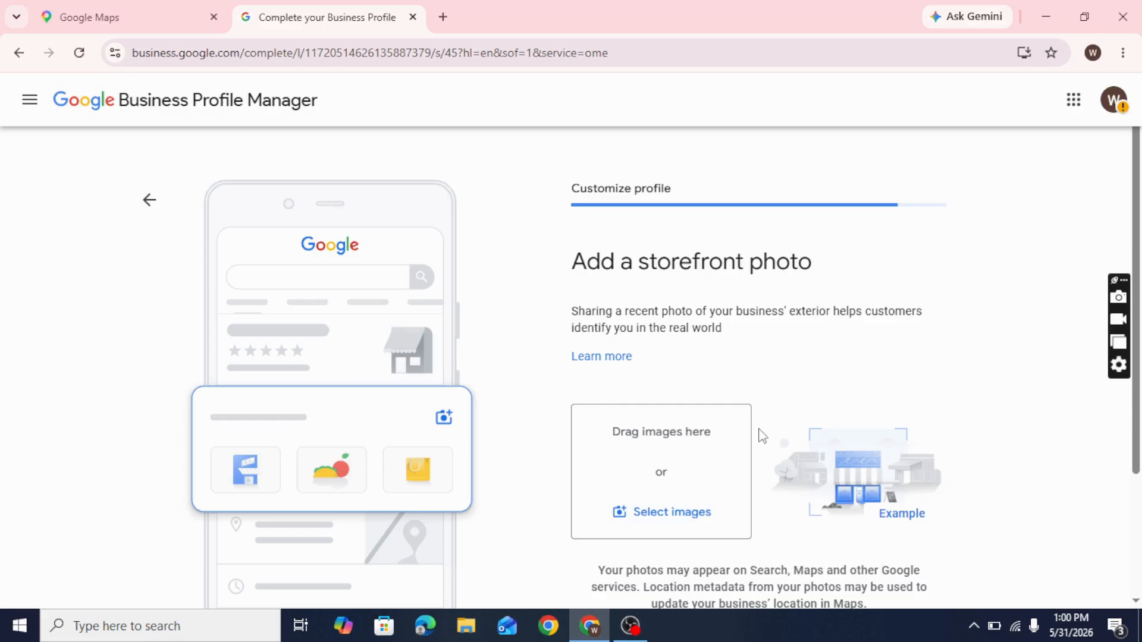
{"action": "scroll", "coordinate": [757, 436], "scroll_direction": "down", "scroll_amount": 3}
{"action": "left_click", "coordinate": [604, 494]}
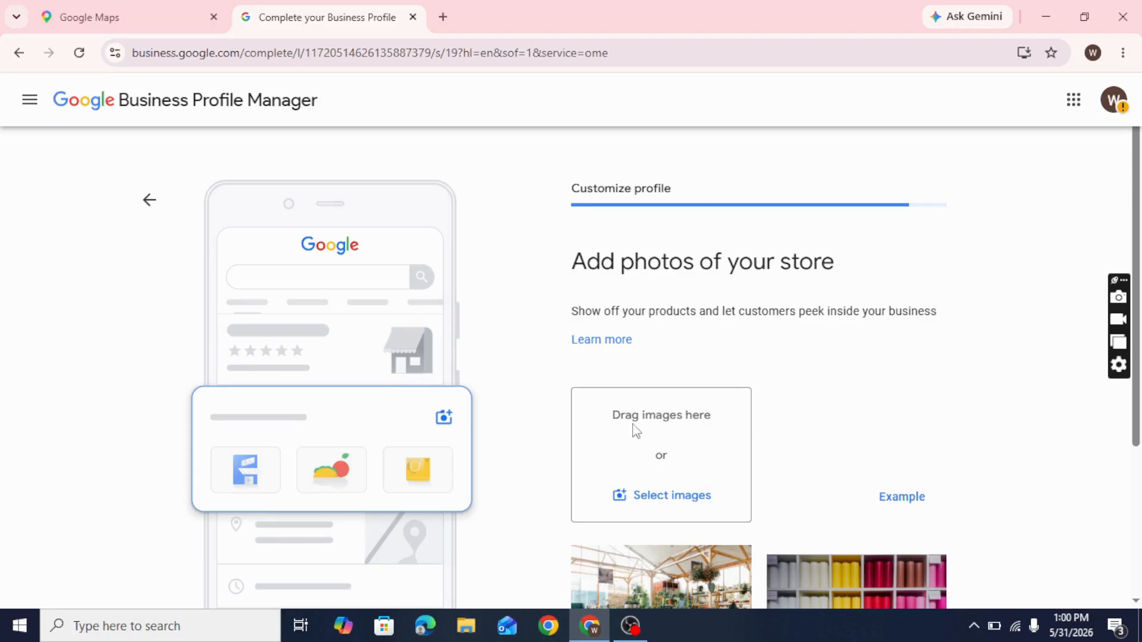
{"action": "scroll", "coordinate": [820, 454], "scroll_direction": "down", "scroll_amount": 3}
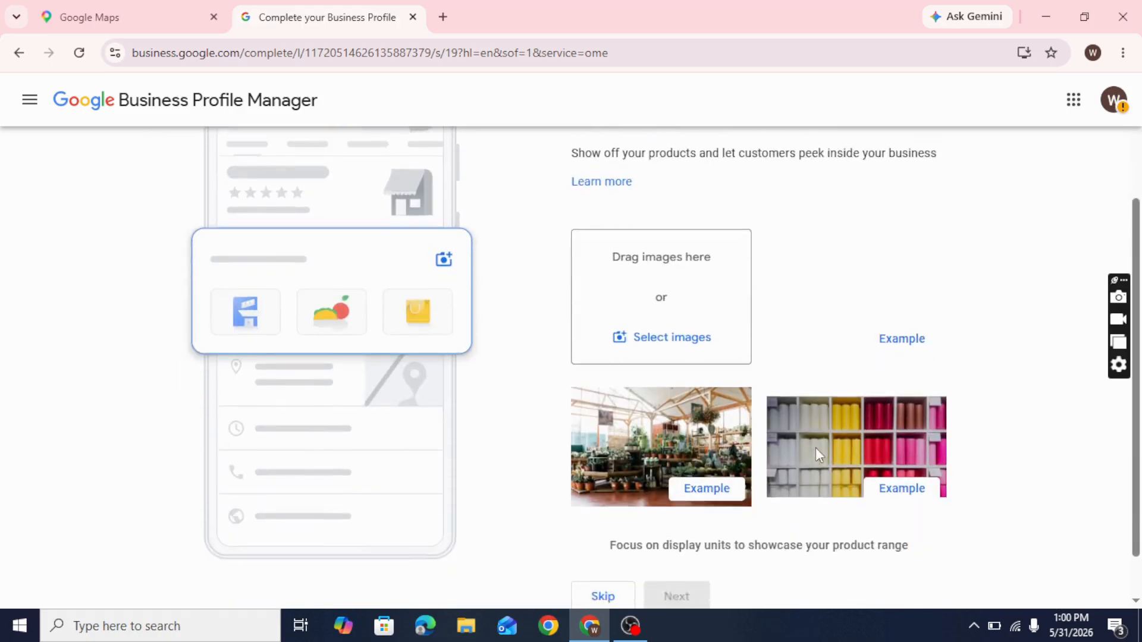
{"action": "left_click", "coordinate": [616, 542]}
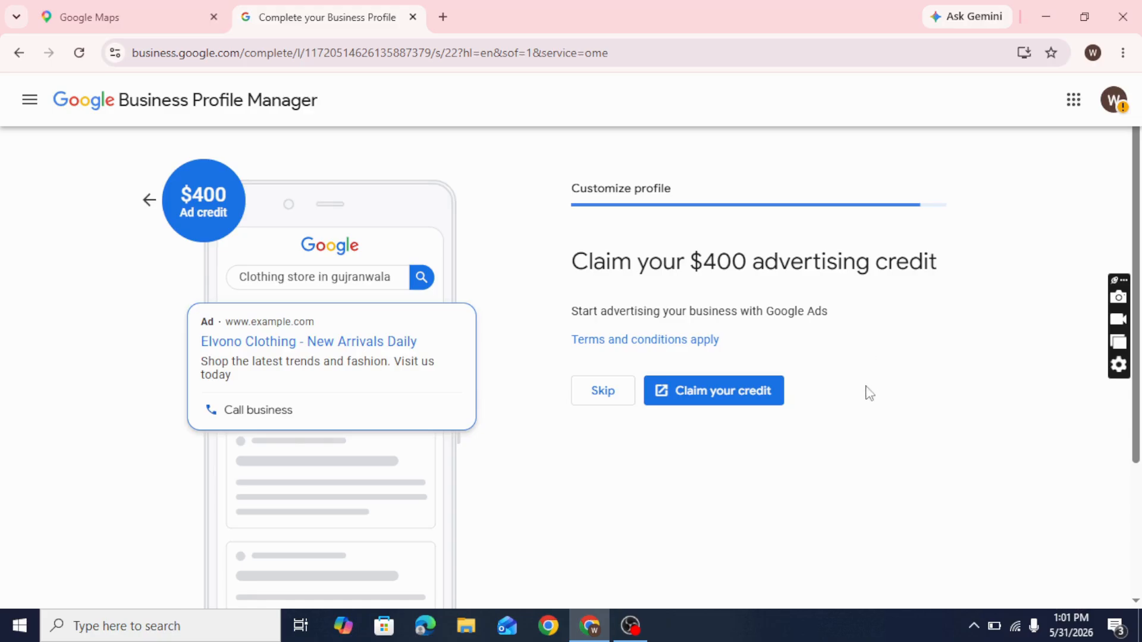
Skip the $400 advertising credit and the custom domain and email offer.
{"action": "left_click", "coordinate": [596, 397]}
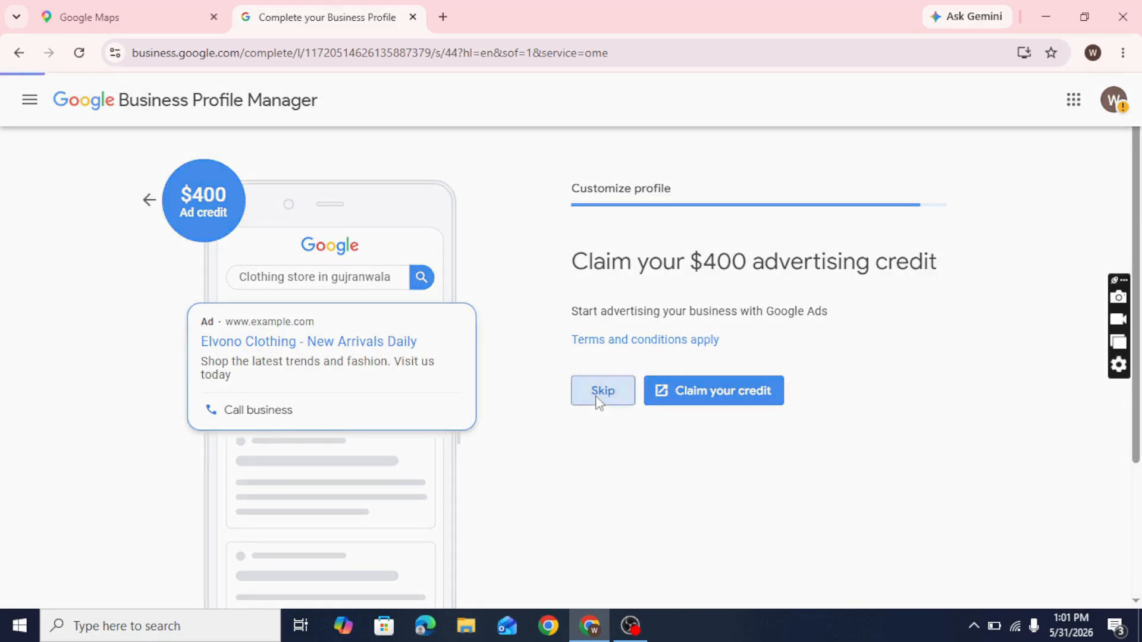
{"action": "scroll", "coordinate": [803, 431], "scroll_direction": "down", "scroll_amount": 4}
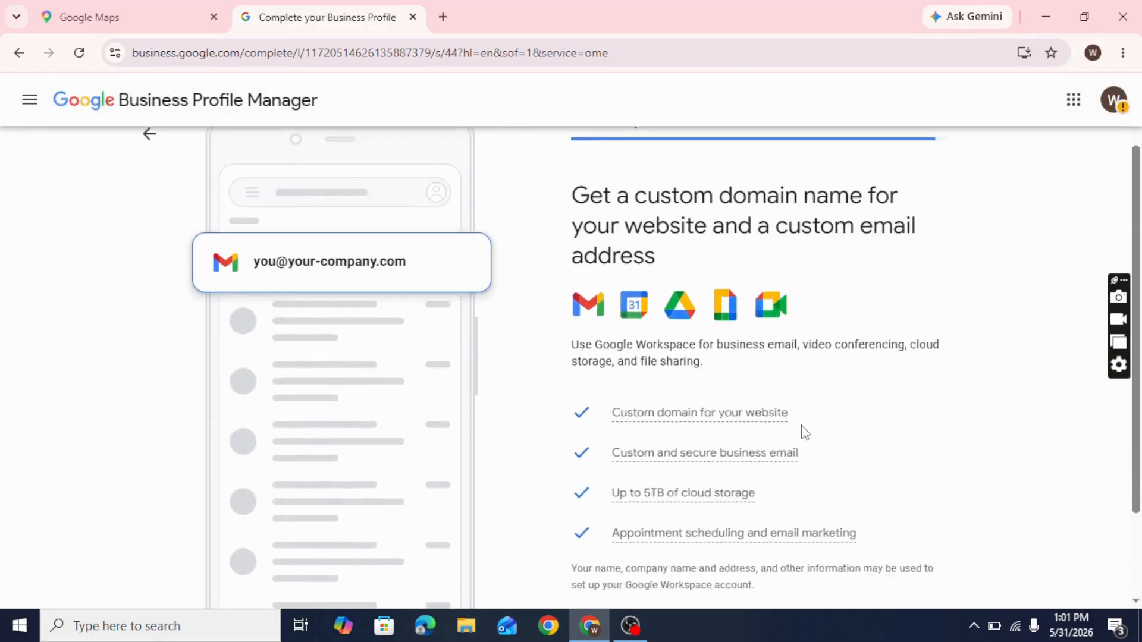
{"action": "left_click", "coordinate": [605, 503]}
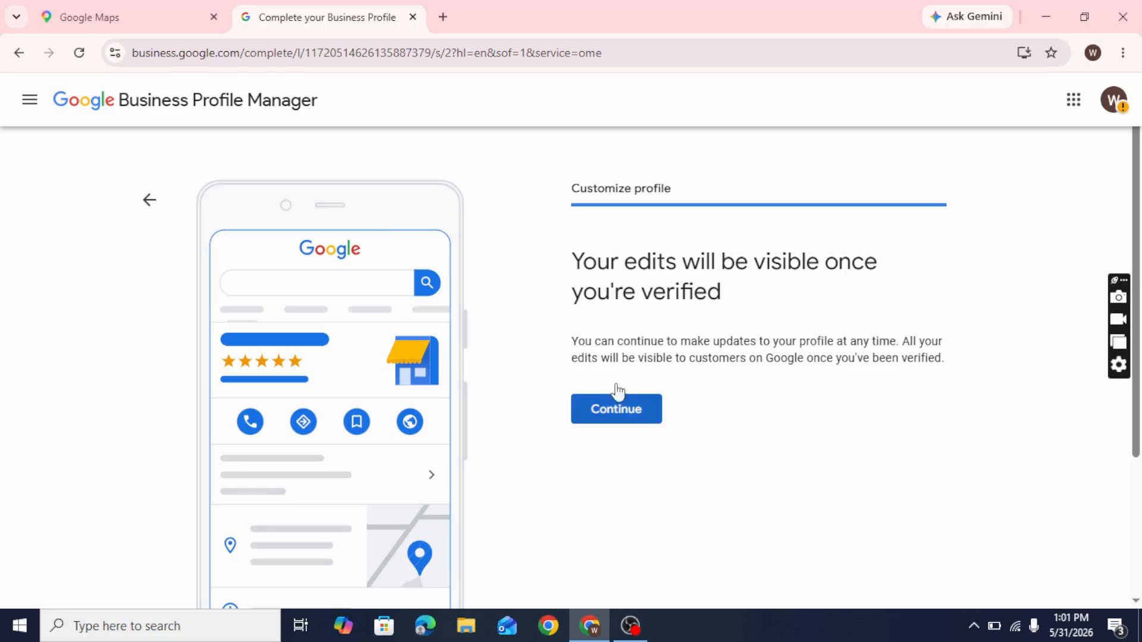
Finish customizing the profile and examine the verification notice on the Elvono Clothing listing.
{"action": "left_click", "coordinate": [644, 411]}
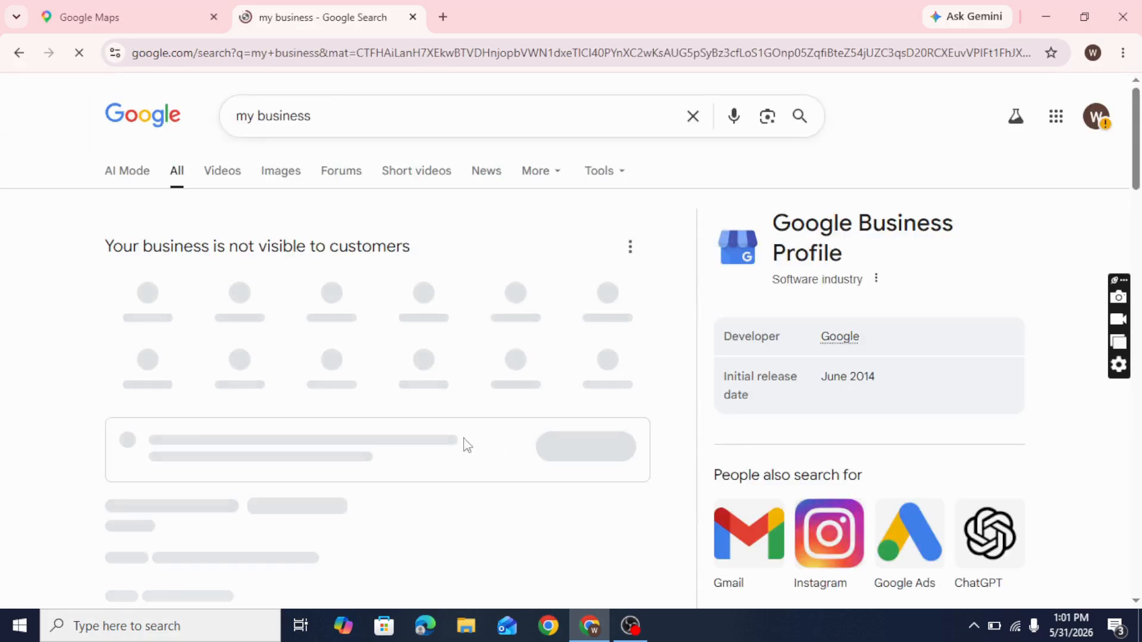
{"action": "scroll", "coordinate": [452, 427], "scroll_direction": "down", "scroll_amount": 3}
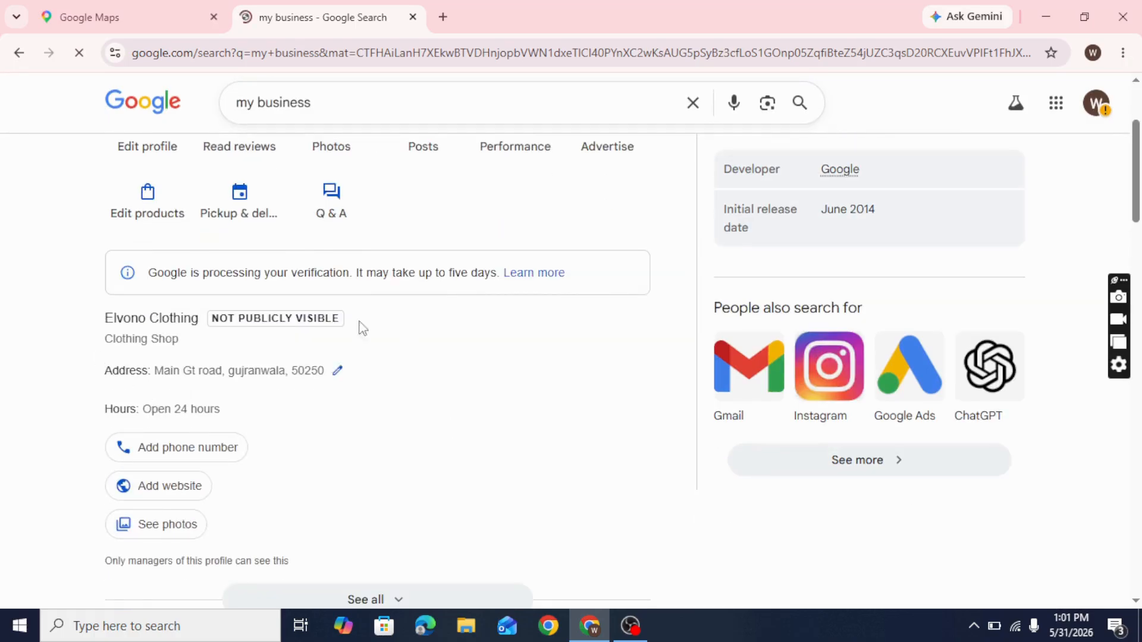
{"action": "left_click_drag", "start_coordinate": [447, 268], "coordinate": [565, 273]}
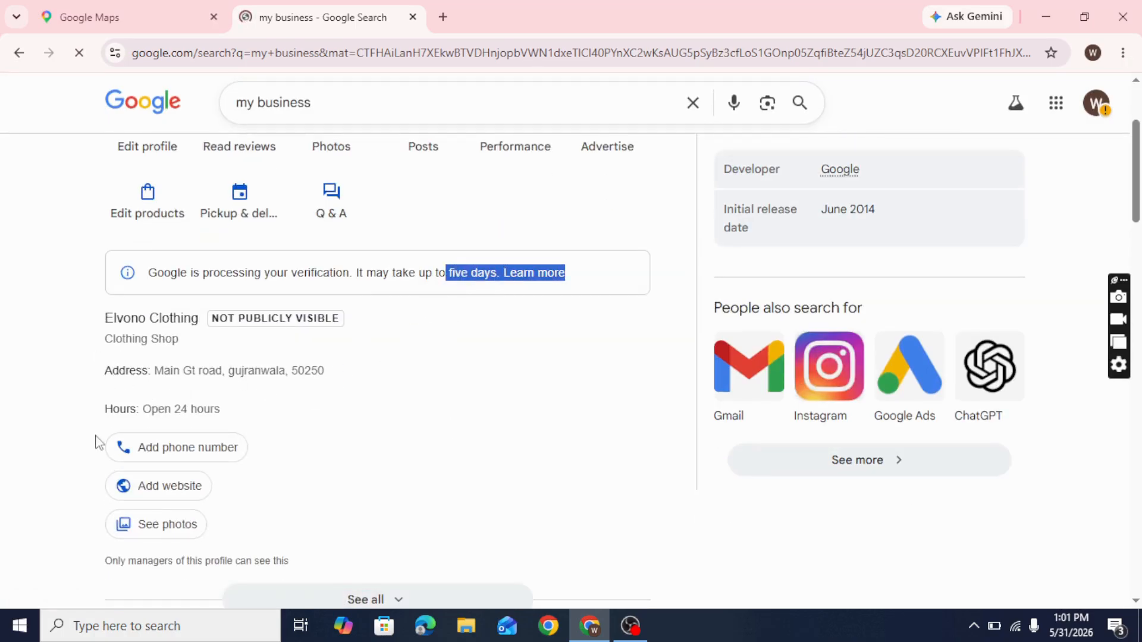